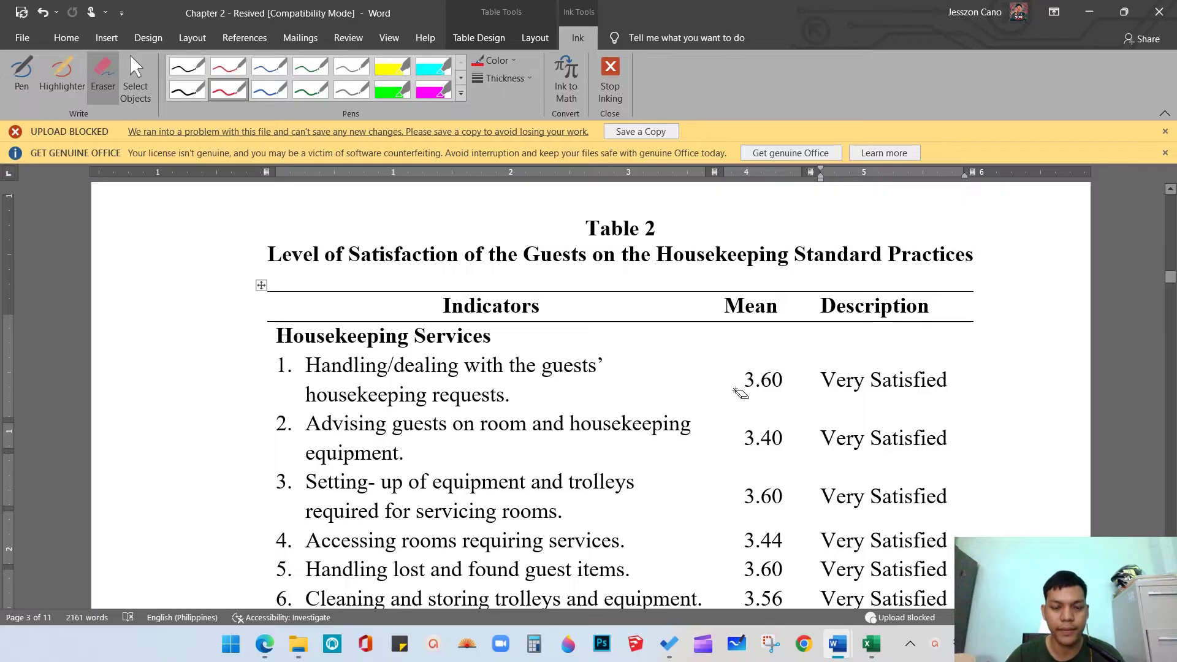
Underline the Table 2 title, column headings and Housekeeping Services overall mean in red ink, and bracket the Mean and Description values
{"action": "left_click", "coordinate": [228, 90]}
{"action": "left_click_drag", "start_coordinate": [271, 269], "coordinate": [967, 262]}
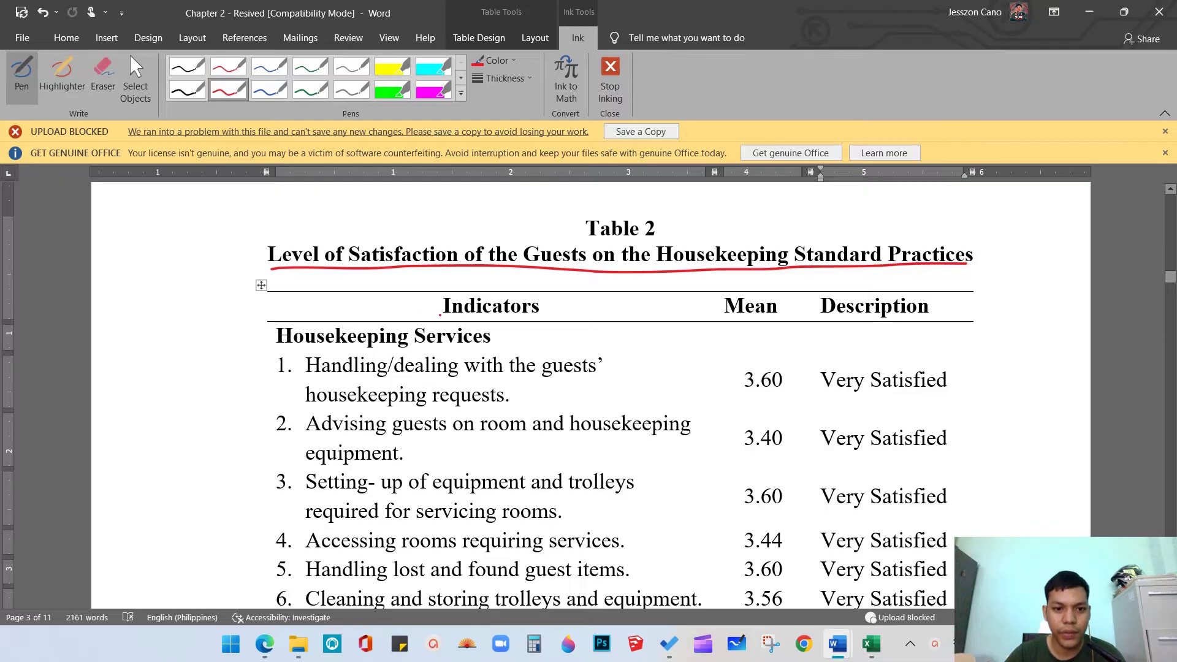
{"action": "left_click_drag", "start_coordinate": [445, 315], "coordinate": [537, 313]}
{"action": "mouse_move", "coordinate": [719, 316]}
{"action": "left_mouse_down"}
{"action": "mouse_move", "coordinate": [923, 320]}
{"action": "mouse_move", "coordinate": [992, 474]}
{"action": "mouse_move", "coordinate": [964, 524]}
{"action": "left_mouse_up"}
{"action": "scroll", "coordinate": [783, 366], "scroll_direction": "down", "scroll_amount": 3}
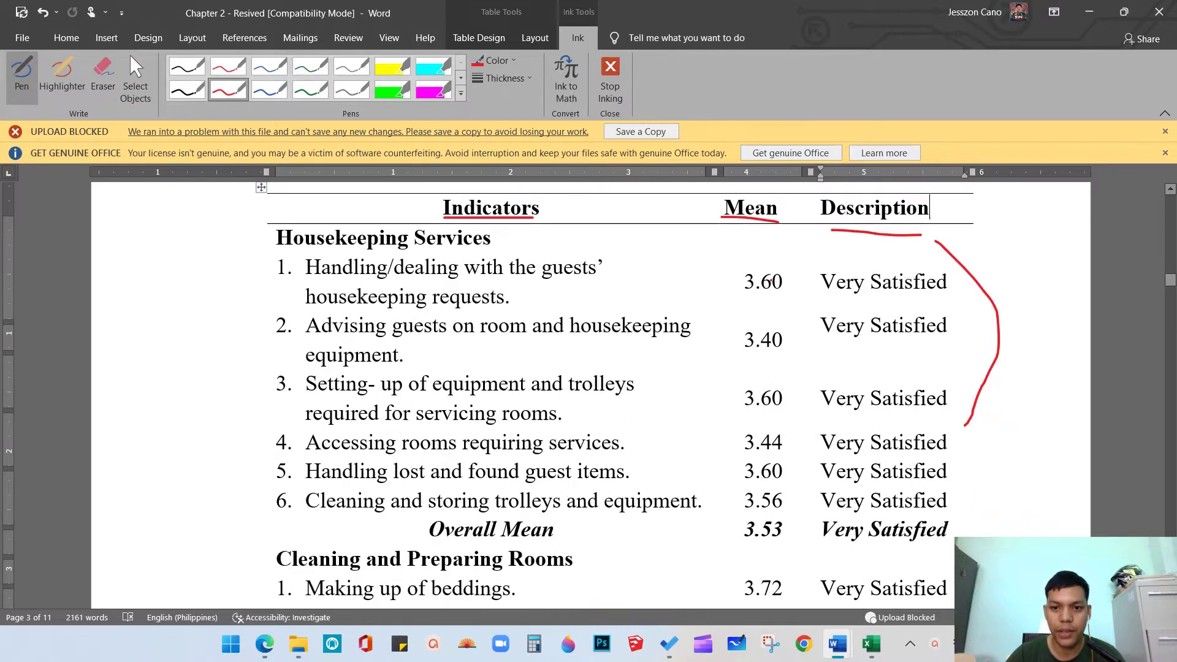
{"action": "mouse_move", "coordinate": [774, 269]}
{"action": "left_mouse_down"}
{"action": "mouse_move", "coordinate": [816, 398]}
{"action": "mouse_move", "coordinate": [807, 424]}
{"action": "left_mouse_up"}
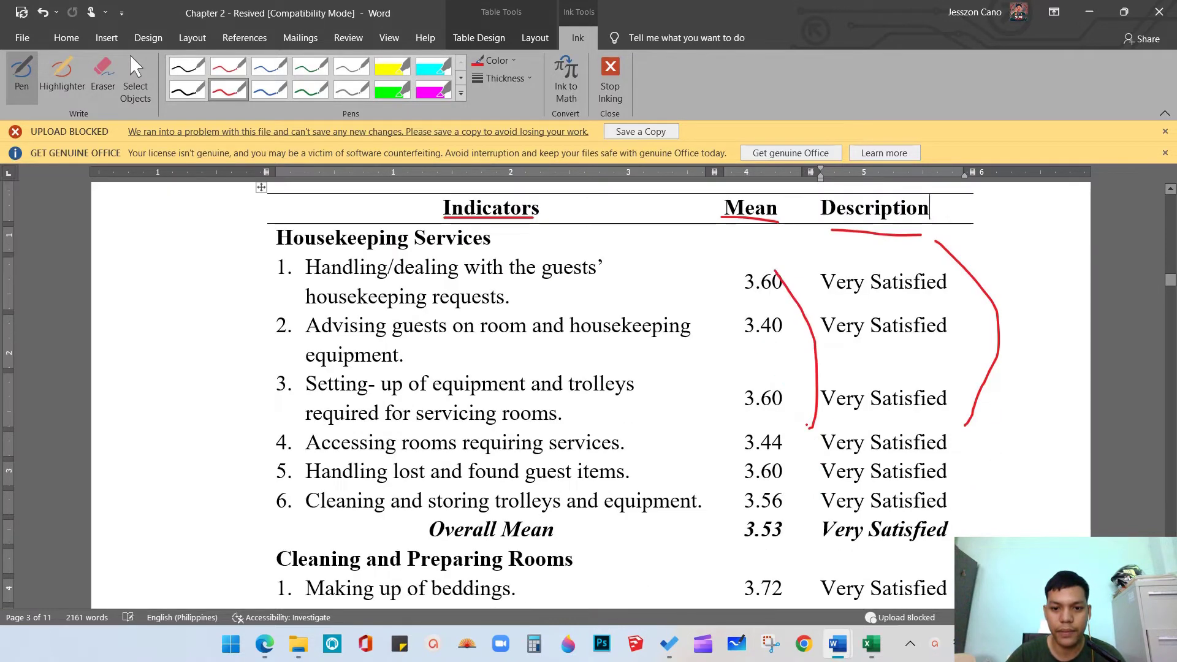
{"action": "left_click_drag", "start_coordinate": [743, 544], "coordinate": [783, 542]}
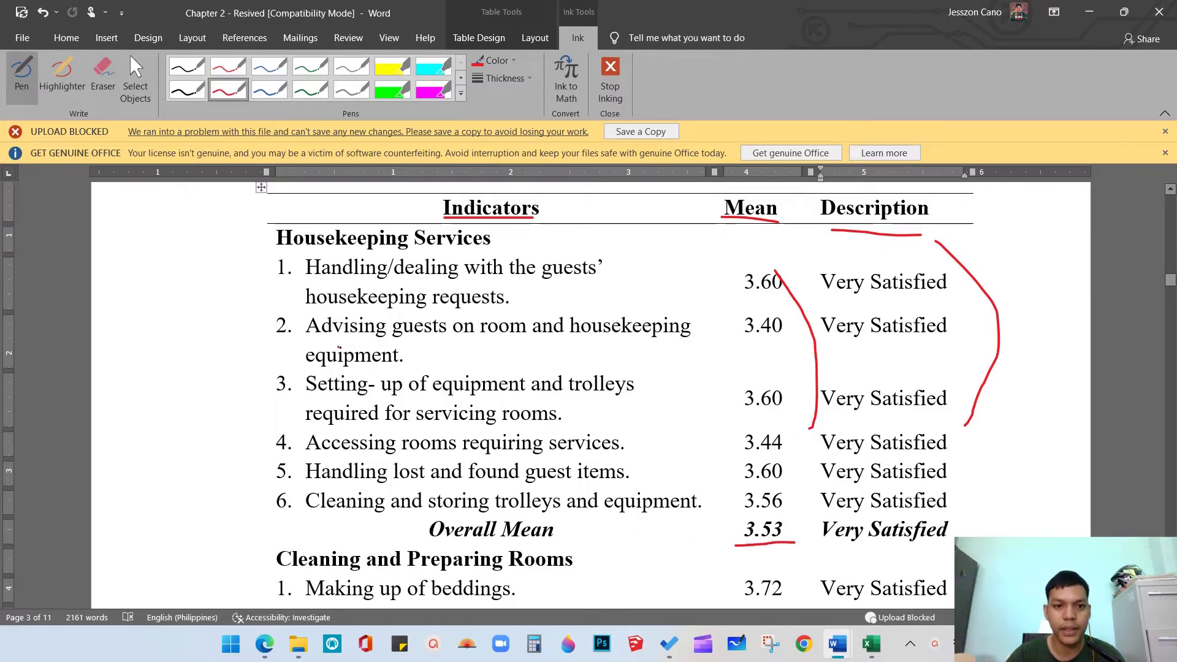
Underline the section headings Housekeeping Services, Cleaning and Preparing Rooms, and Customer Service in red ink
{"action": "left_click_drag", "start_coordinate": [275, 245], "coordinate": [488, 247]}
{"action": "scroll", "coordinate": [487, 247], "scroll_direction": "down", "scroll_amount": 6}
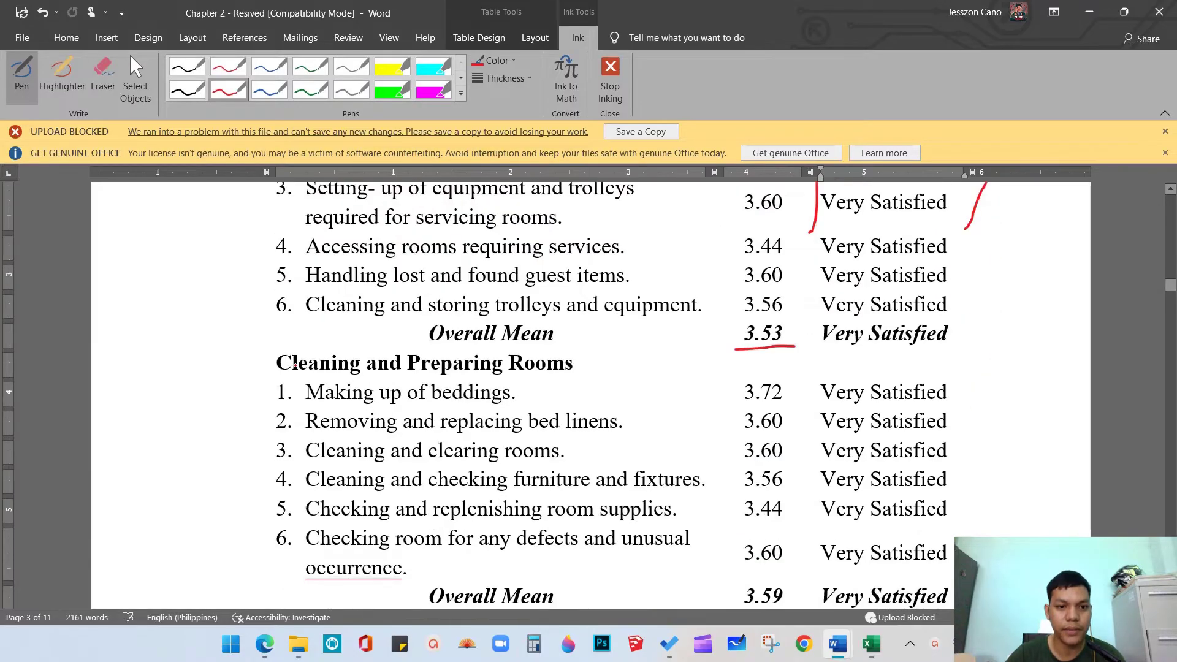
{"action": "mouse_move", "coordinate": [278, 371]}
{"action": "left_mouse_down"}
{"action": "mouse_move", "coordinate": [523, 355]}
{"action": "mouse_move", "coordinate": [591, 385]}
{"action": "left_mouse_up"}
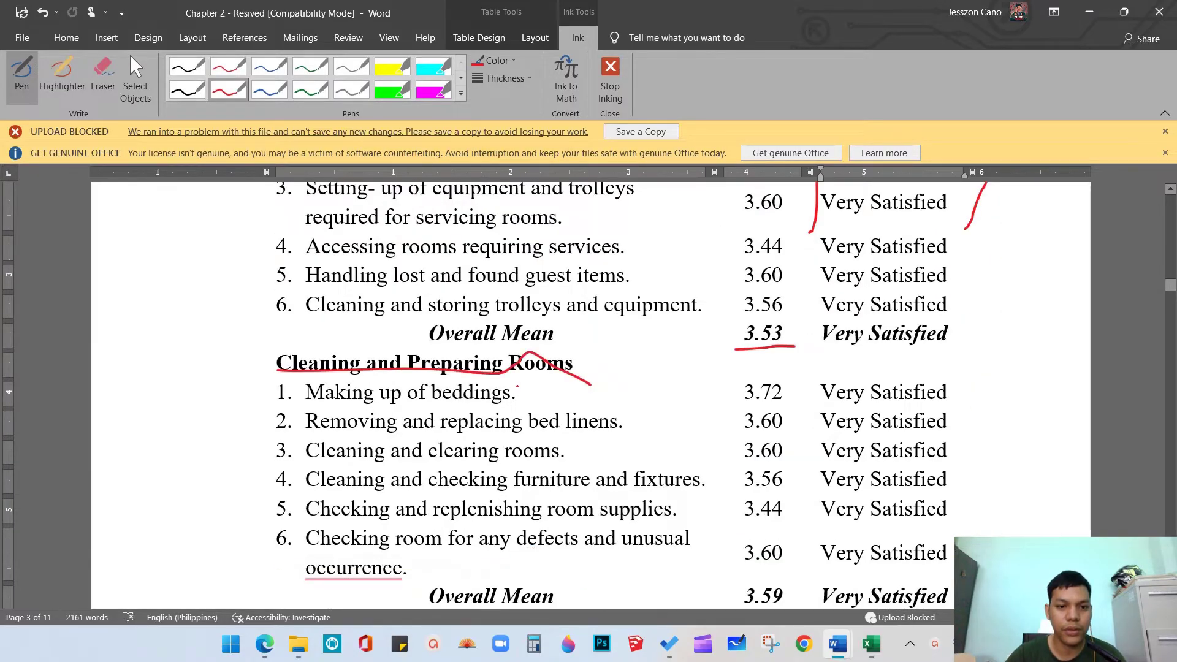
{"action": "scroll", "coordinate": [516, 386], "scroll_direction": "down", "scroll_amount": 6}
{"action": "mouse_move", "coordinate": [371, 450]}
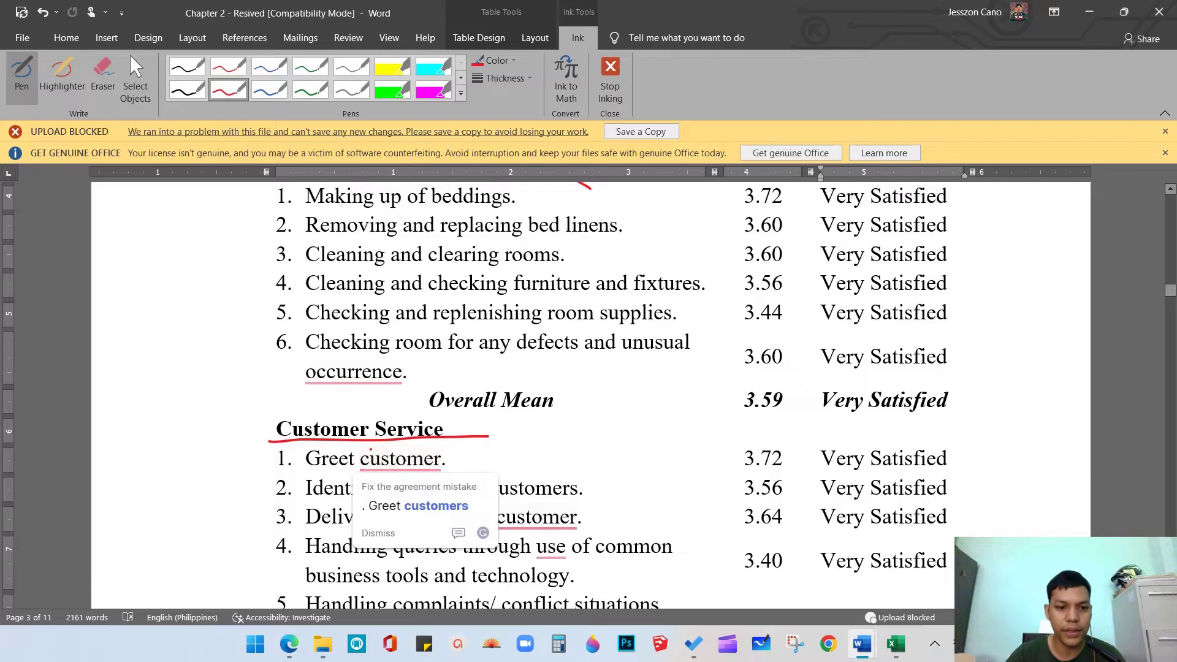
Draw red vertical marks beside the numbered indicators of all three sections, with an arrowhead on the Housekeeping Services mark
{"action": "scroll", "coordinate": [370, 449], "scroll_direction": "down", "scroll_amount": 6}
{"action": "scroll", "coordinate": [302, 261], "scroll_direction": "up", "scroll_amount": 15}
{"action": "scroll", "coordinate": [301, 260], "scroll_direction": "down", "scroll_amount": 9}
{"action": "scroll", "coordinate": [319, 307], "scroll_direction": "up", "scroll_amount": 15}
{"action": "scroll", "coordinate": [349, 366], "scroll_direction": "down", "scroll_amount": 3}
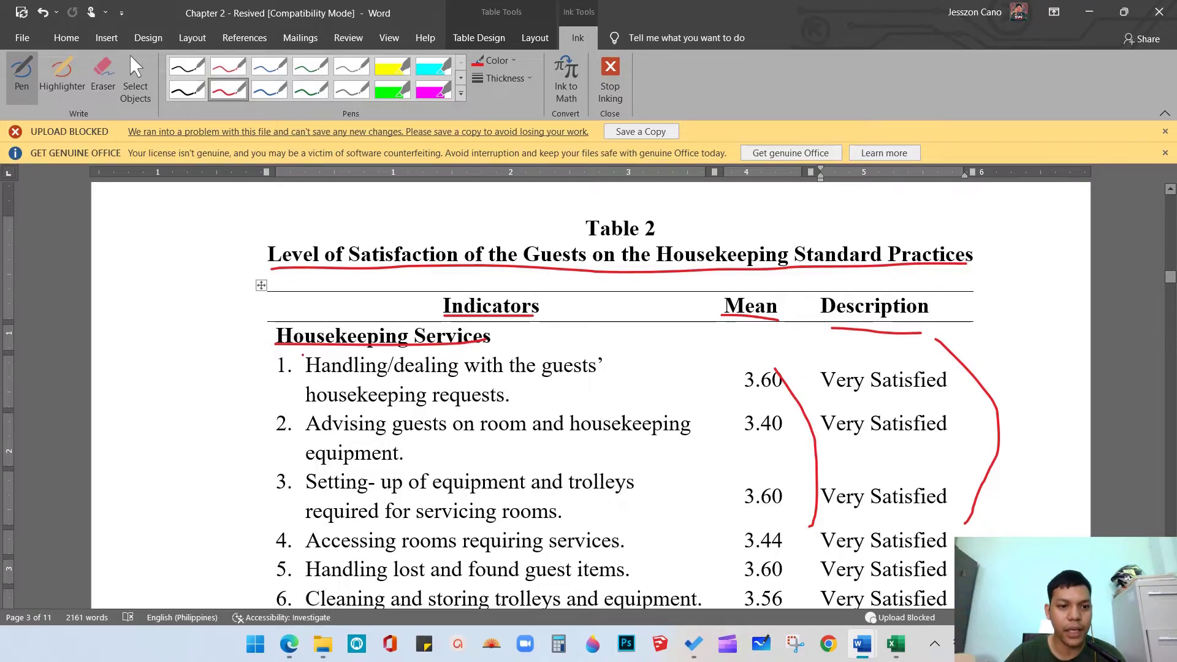
{"action": "scroll", "coordinate": [307, 354], "scroll_direction": "down", "scroll_amount": 3}
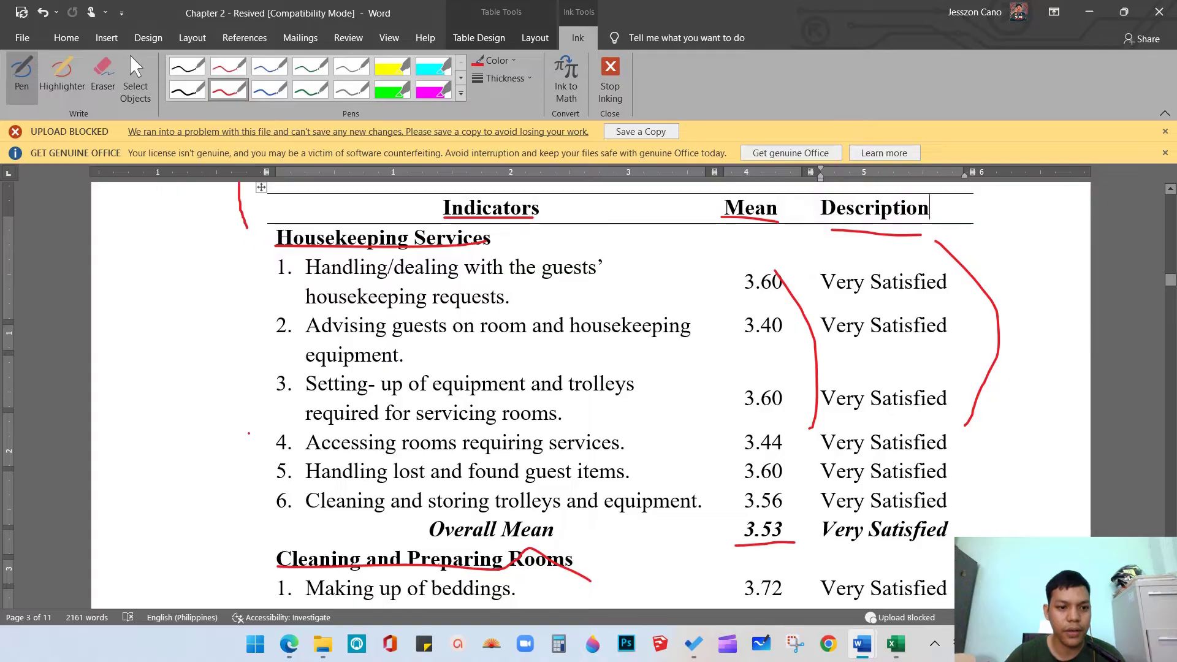
{"action": "mouse_move", "coordinate": [247, 266]}
{"action": "left_mouse_down"}
{"action": "mouse_move", "coordinate": [251, 490]}
{"action": "mouse_move", "coordinate": [265, 502]}
{"action": "left_mouse_up"}
{"action": "scroll", "coordinate": [265, 491], "scroll_direction": "down", "scroll_amount": 6}
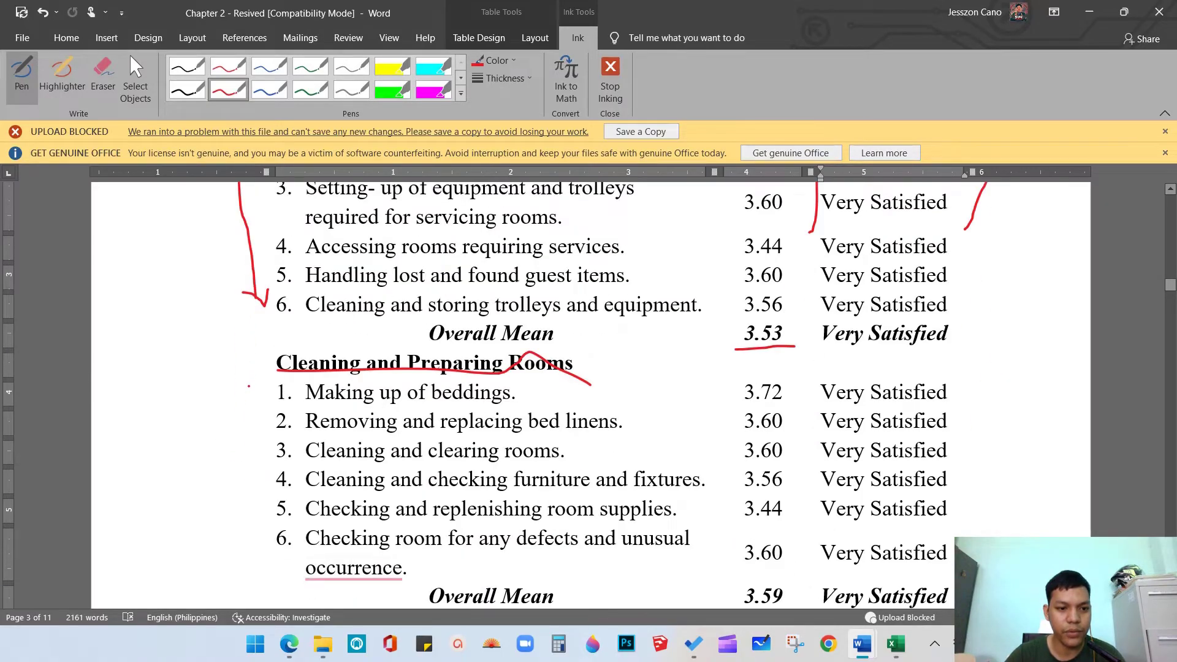
{"action": "left_click_drag", "start_coordinate": [245, 417], "coordinate": [249, 538]}
{"action": "scroll", "coordinate": [249, 539], "scroll_direction": "down", "scroll_amount": 9}
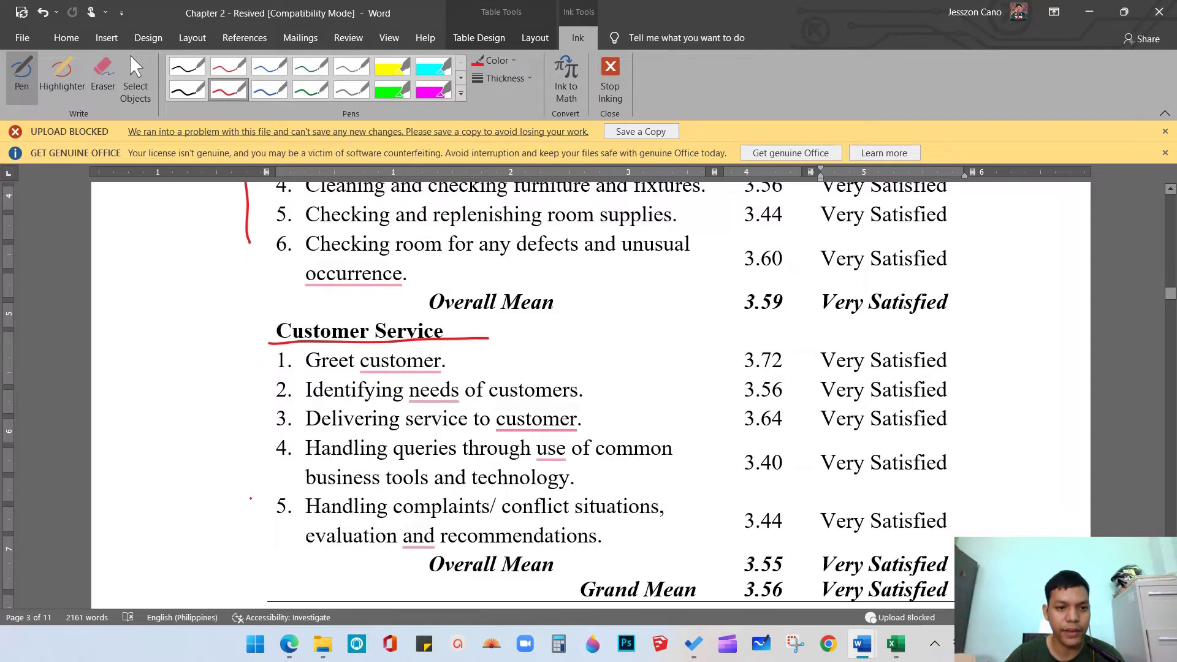
{"action": "left_click_drag", "start_coordinate": [249, 359], "coordinate": [252, 511]}
Erase the red ink marks on the column headings, the Housekeeping Services section and the Cleaning and Preparing Rooms heading
{"action": "scroll", "coordinate": [539, 476], "scroll_direction": "up", "scroll_amount": 9}
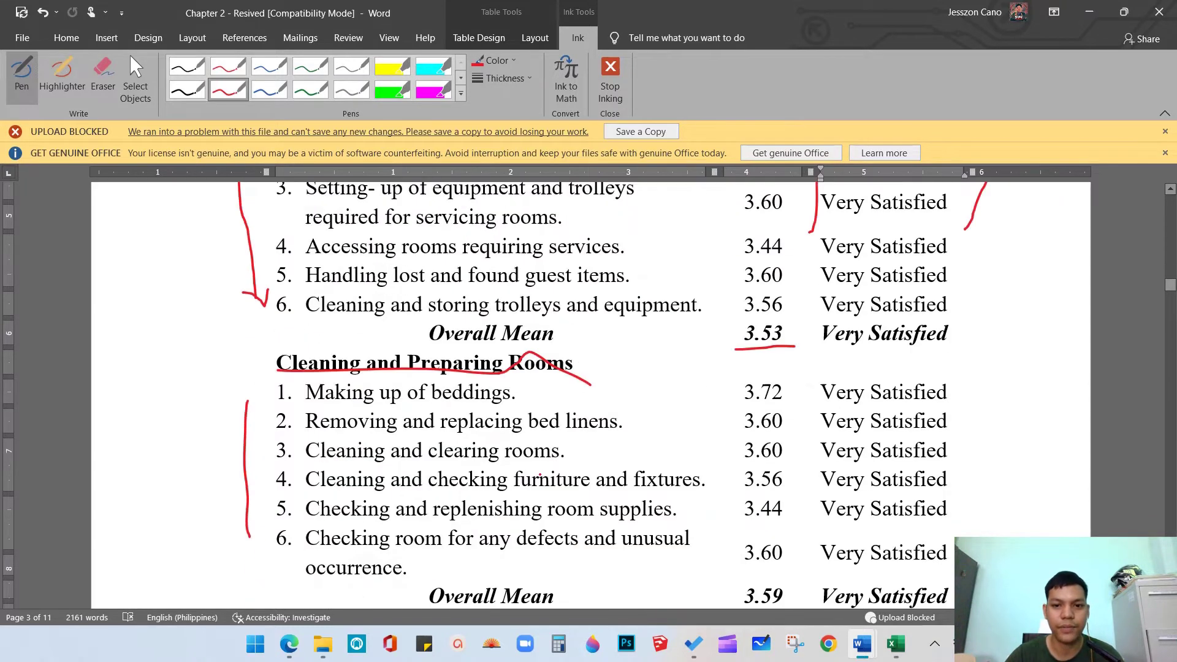
{"action": "scroll", "coordinate": [539, 476], "scroll_direction": "up", "scroll_amount": 6}
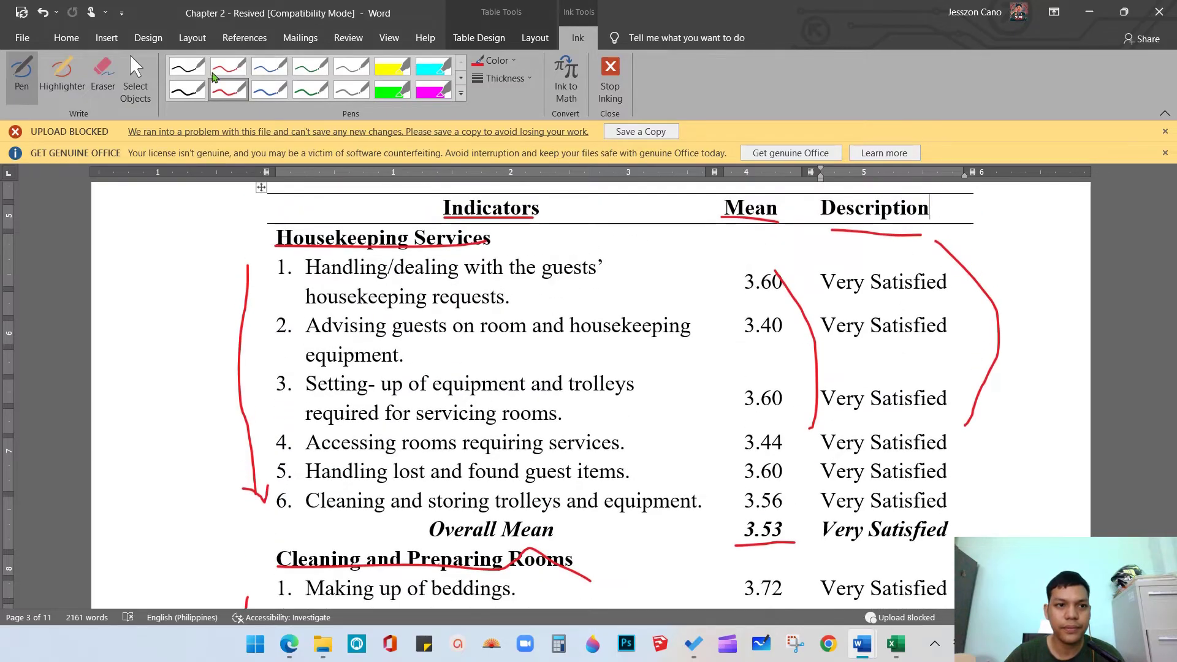
{"action": "left_click", "coordinate": [98, 77]}
{"action": "left_click_drag", "start_coordinate": [374, 246], "coordinate": [491, 216]}
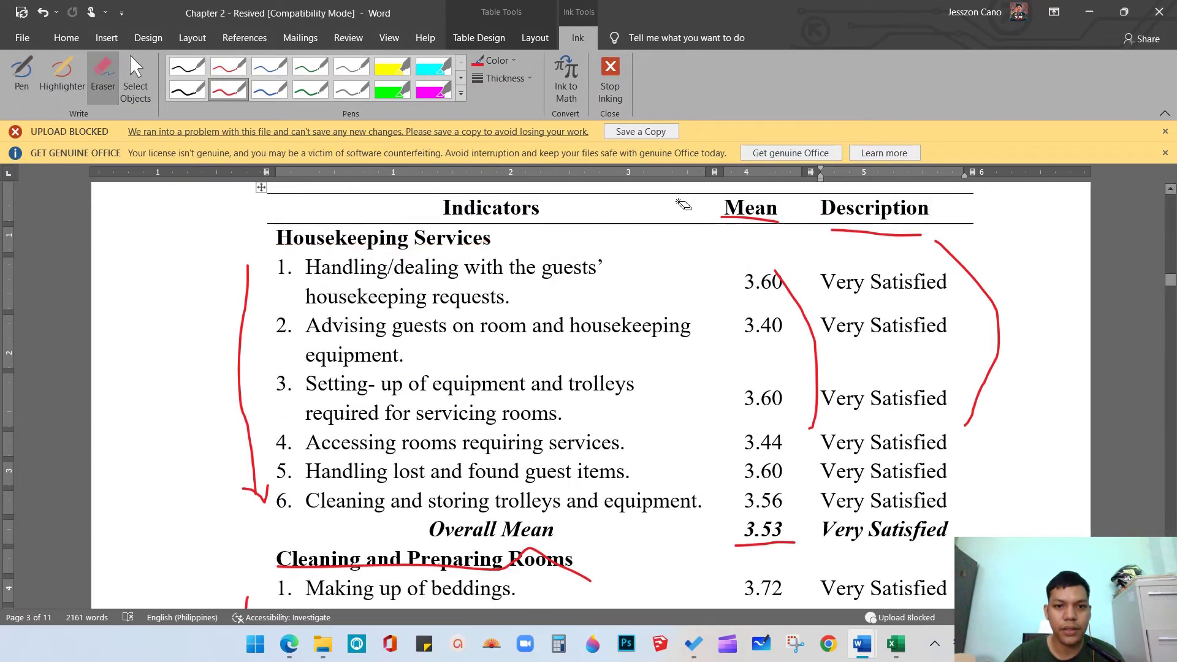
{"action": "mouse_move", "coordinate": [749, 238]}
{"action": "left_mouse_down"}
{"action": "mouse_move", "coordinate": [752, 220]}
{"action": "mouse_move", "coordinate": [979, 284]}
{"action": "mouse_move", "coordinate": [849, 249]}
{"action": "mouse_move", "coordinate": [742, 544]}
{"action": "mouse_move", "coordinate": [597, 565]}
{"action": "mouse_move", "coordinate": [245, 445]}
{"action": "mouse_move", "coordinate": [291, 498]}
{"action": "mouse_move", "coordinate": [245, 600]}
{"action": "left_mouse_up"}
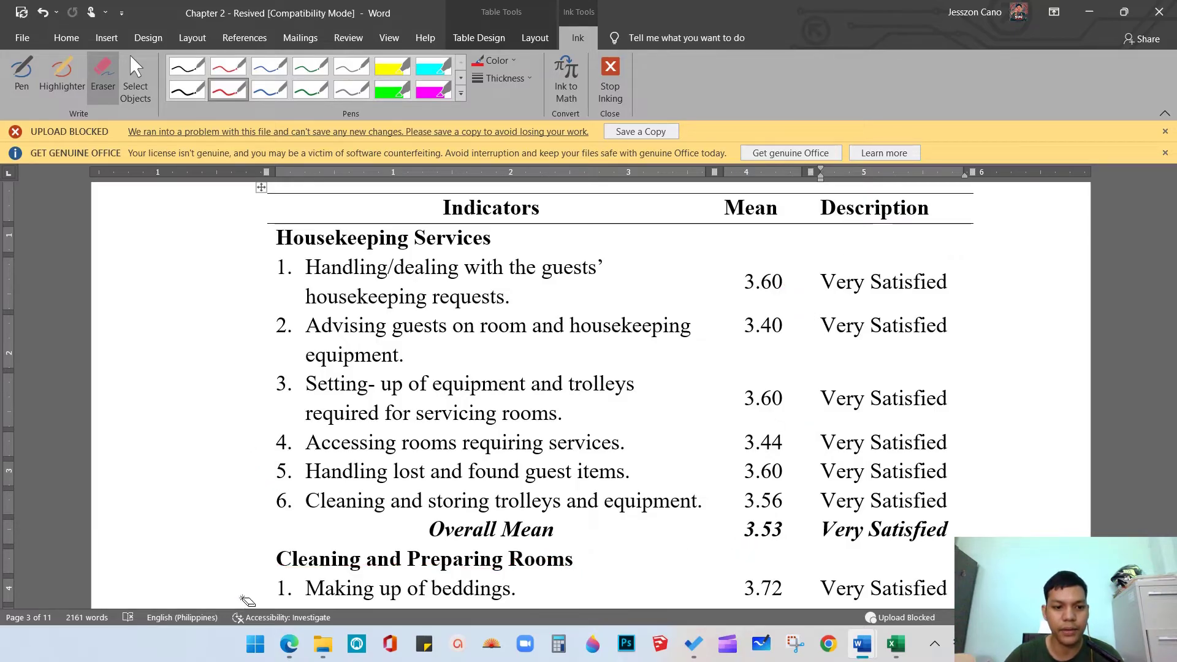
Underline the first Housekeeping Services indicator's mean in red ink and erase that underline
{"action": "left_click", "coordinate": [227, 89]}
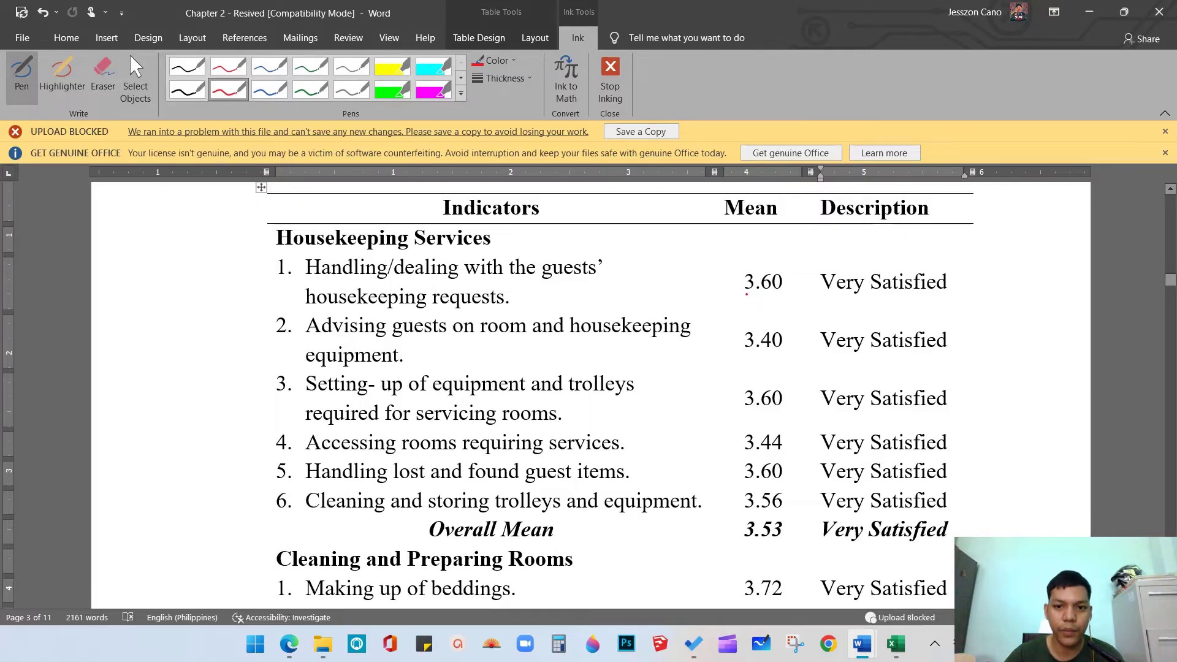
{"action": "left_click_drag", "start_coordinate": [783, 297], "coordinate": [746, 299]}
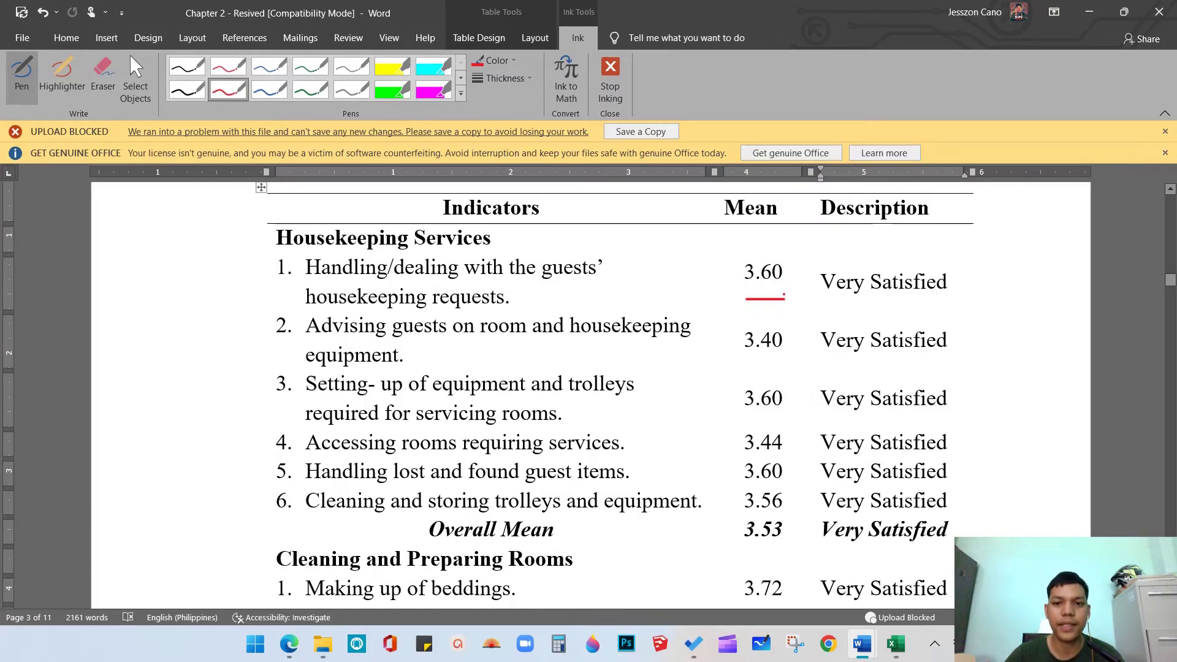
{"action": "left_click", "coordinate": [103, 73]}
{"action": "left_click", "coordinate": [766, 299]}
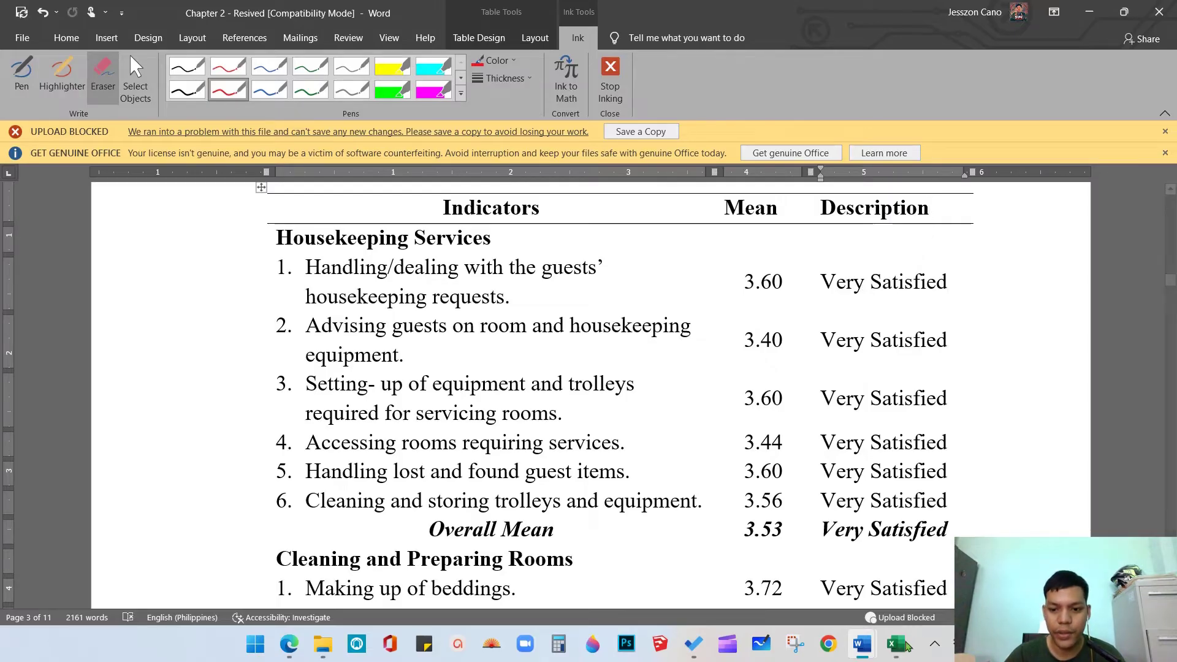
Switch to the Book1 workbook in Excel and examine the Respondents column from the first respondent to the last
{"action": "mouse_move", "coordinate": [900, 649]}
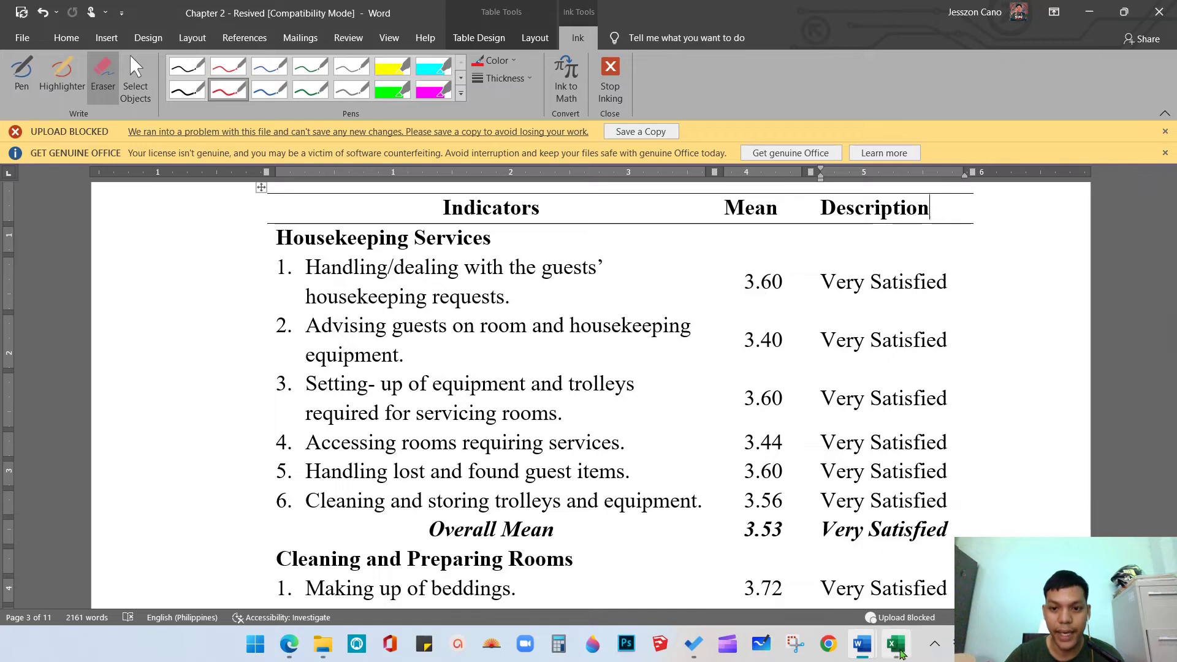
{"action": "left_click", "coordinate": [900, 652]}
{"action": "left_click", "coordinate": [340, 331]}
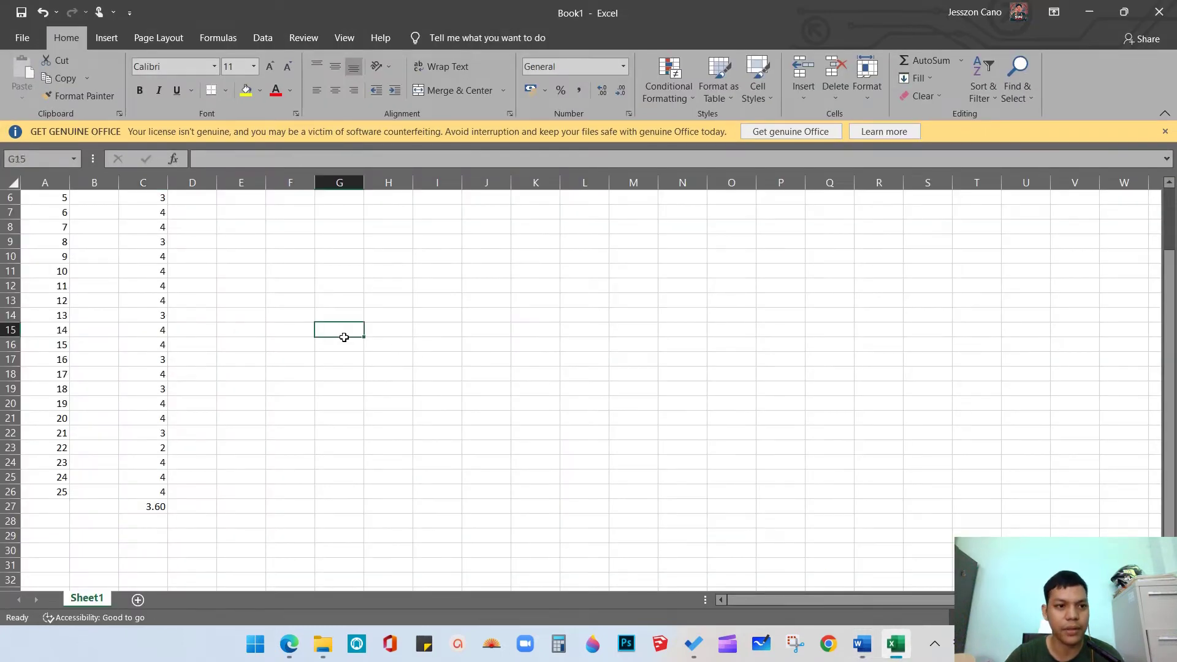
{"action": "scroll", "coordinate": [244, 365], "scroll_direction": "up", "scroll_amount": 2}
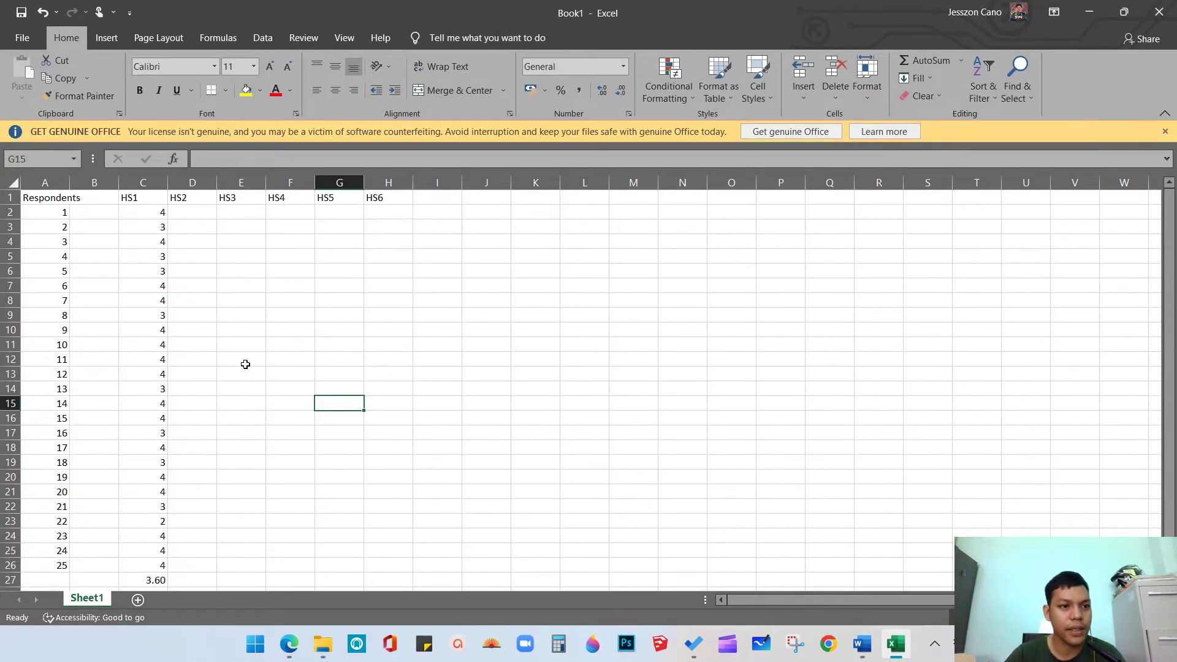
{"action": "left_click", "coordinate": [49, 202]}
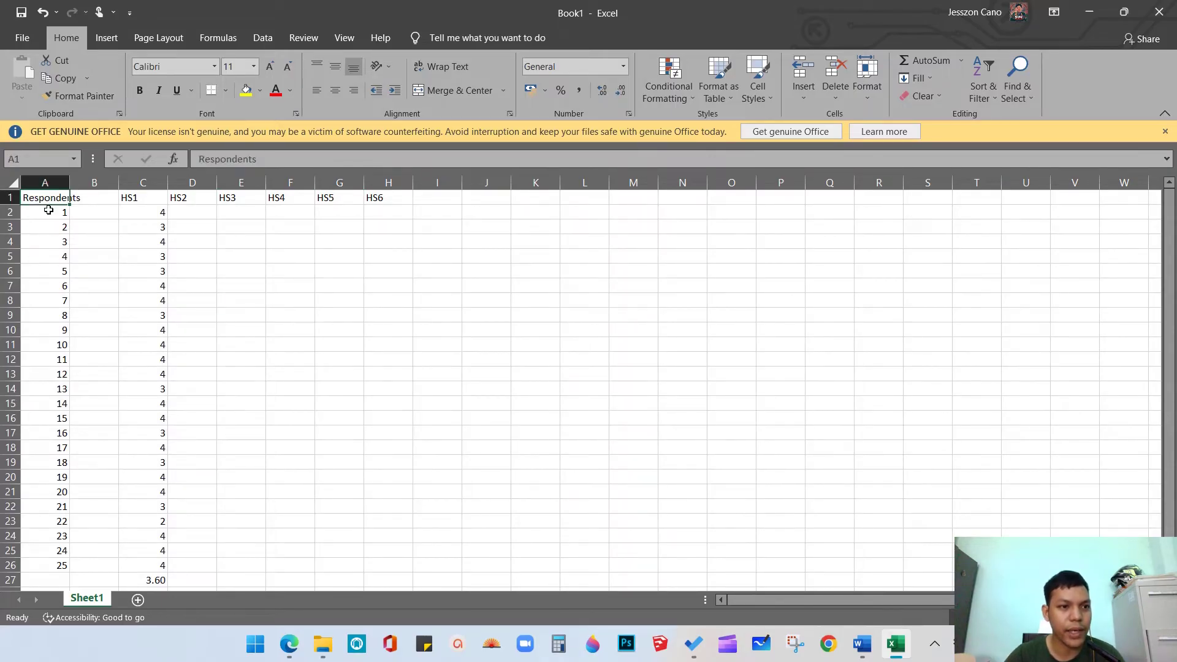
{"action": "left_click", "coordinate": [49, 210]}
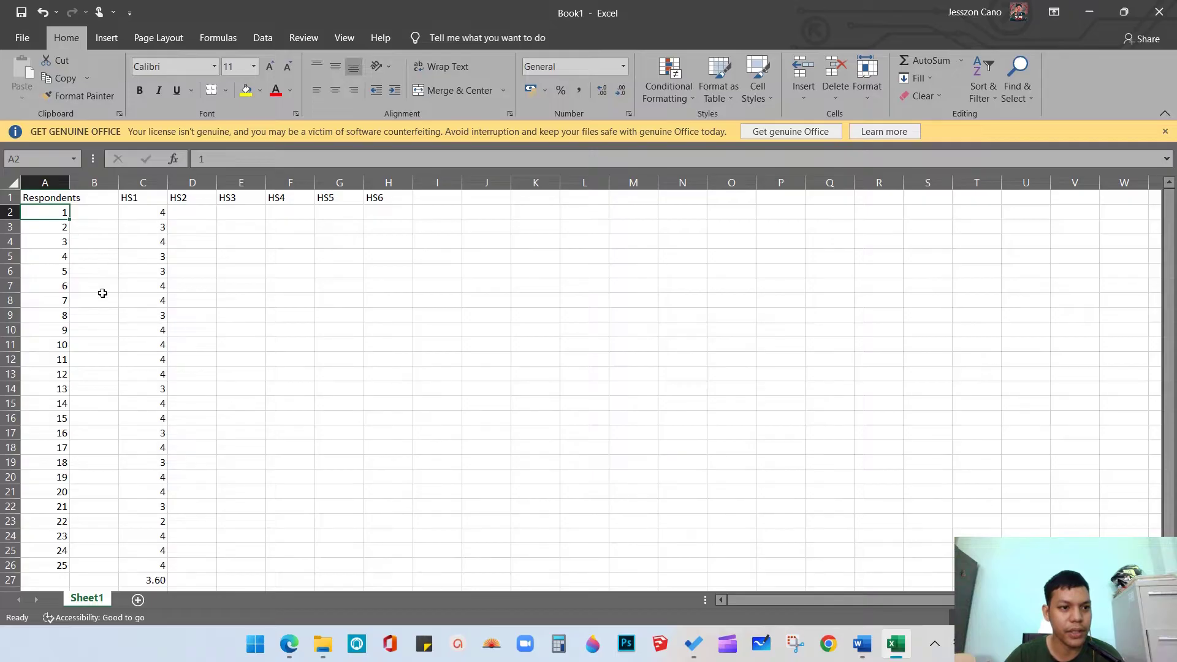
{"action": "scroll", "coordinate": [86, 343], "scroll_direction": "down", "scroll_amount": 3}
{"action": "left_click", "coordinate": [58, 419]}
{"action": "scroll", "coordinate": [184, 399], "scroll_direction": "up", "scroll_amount": 3}
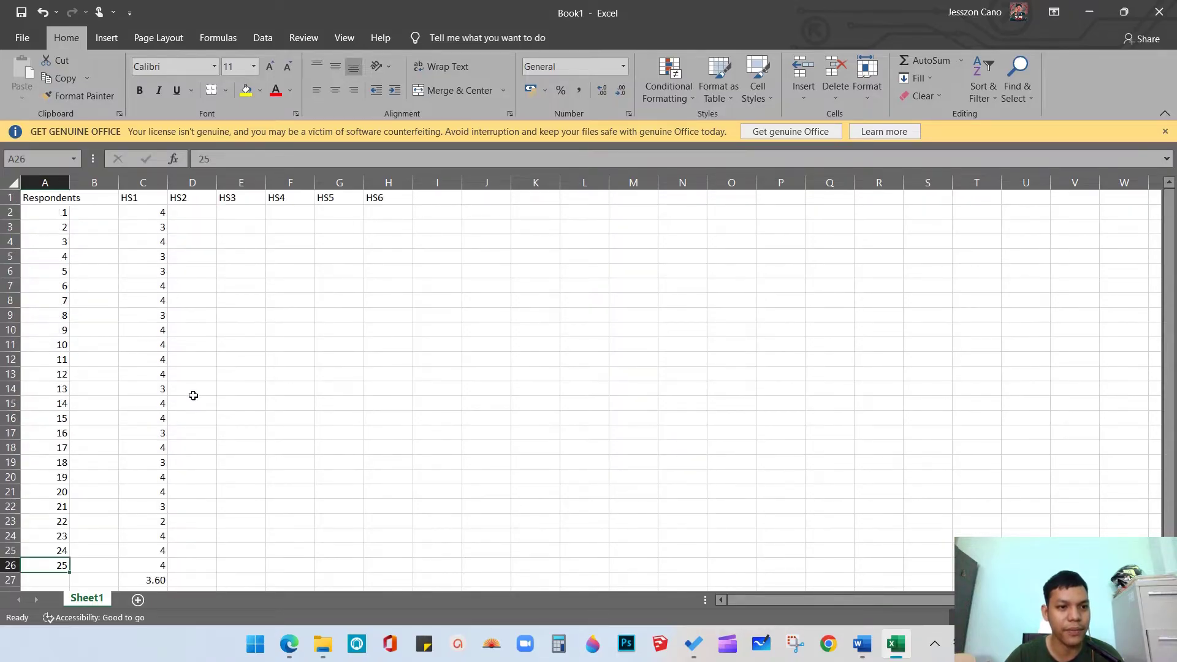
Compare the Housekeeping Services indicators in the Chapter 2 Word document with the HS1 to HS6 headers in the Excel workbook
{"action": "left_click", "coordinate": [861, 644]}
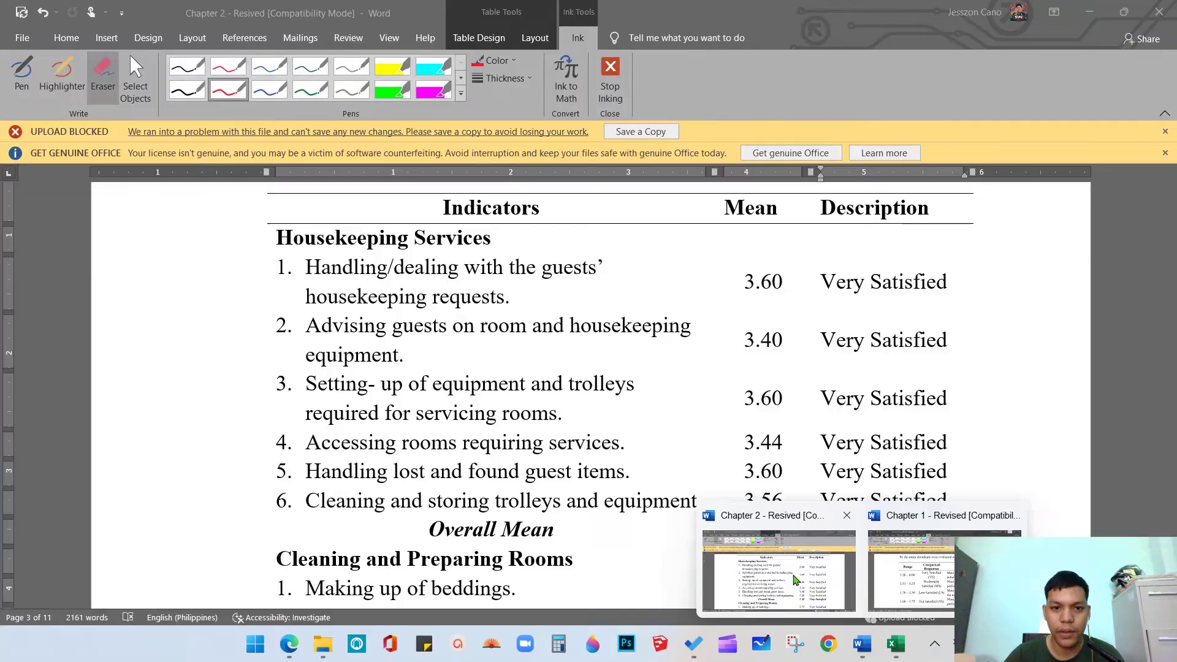
{"action": "left_click", "coordinate": [779, 570]}
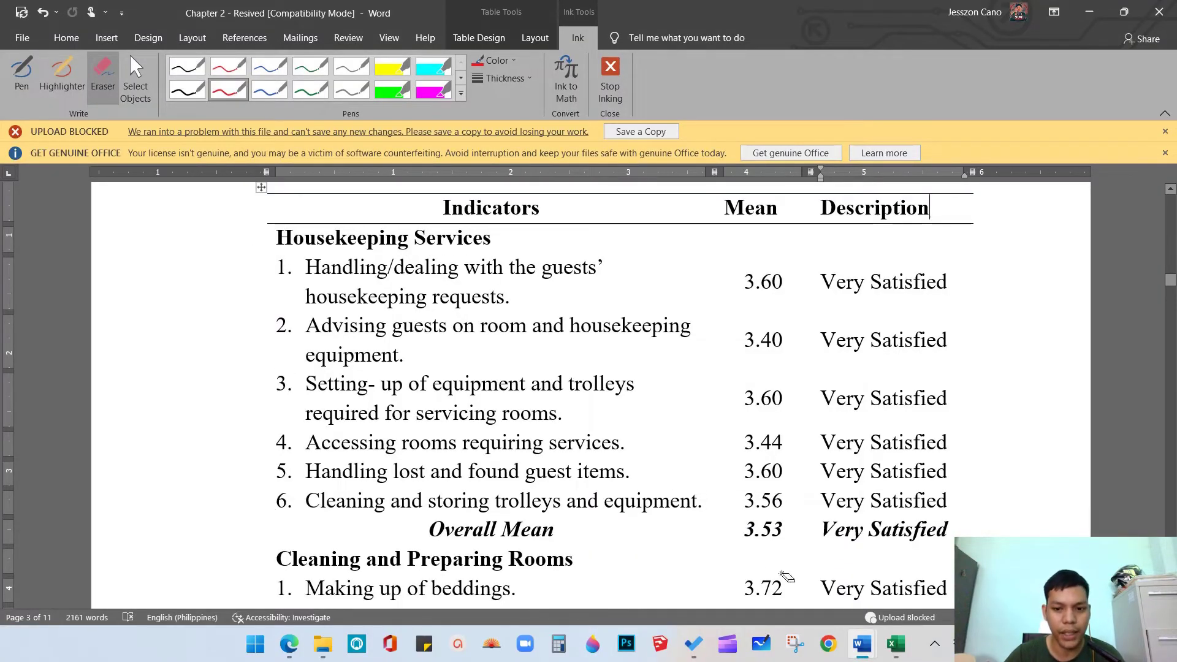
{"action": "left_click", "coordinate": [896, 644]}
{"action": "left_click_drag", "start_coordinate": [130, 198], "coordinate": [384, 200]}
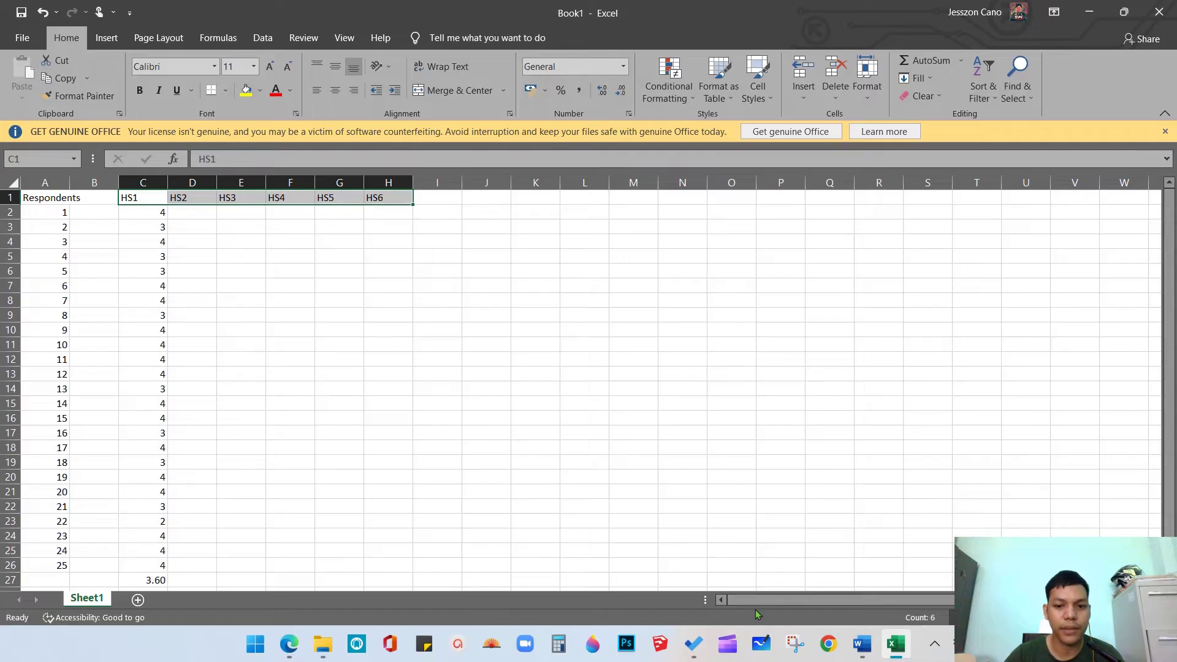
{"action": "left_click", "coordinate": [862, 644]}
{"action": "mouse_move", "coordinate": [782, 574]}
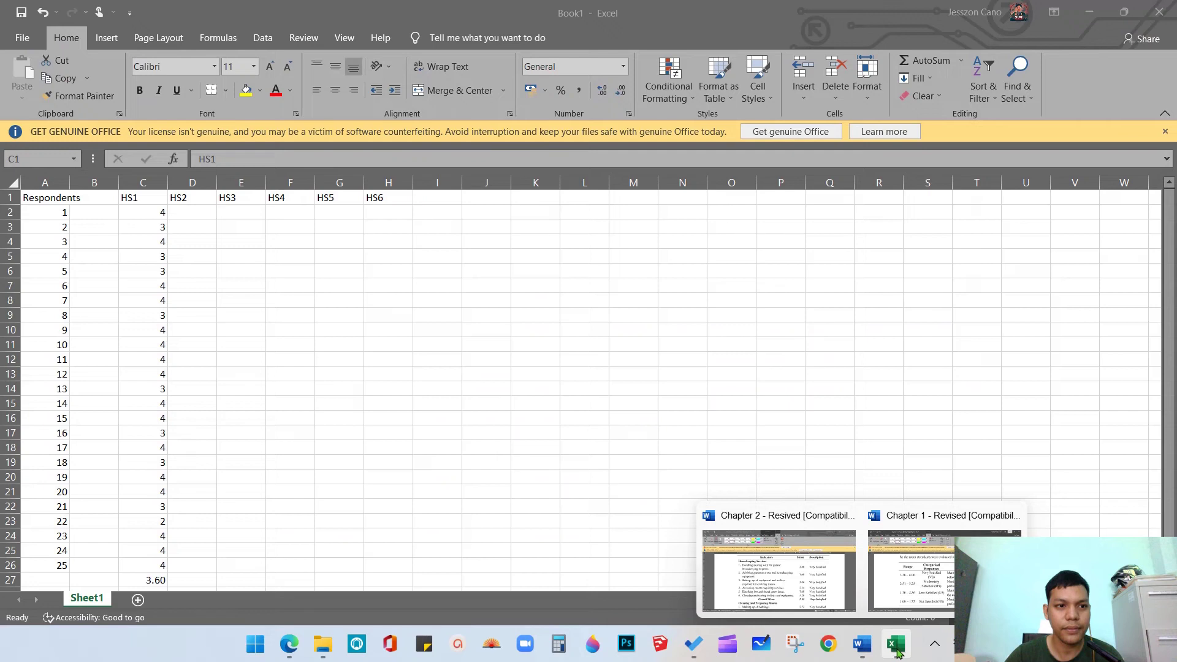
{"action": "left_click", "coordinate": [897, 644]}
Examine the HS1 ratings given by respondents 1 and 2
{"action": "left_click", "coordinate": [252, 298]}
{"action": "left_click", "coordinate": [55, 210]}
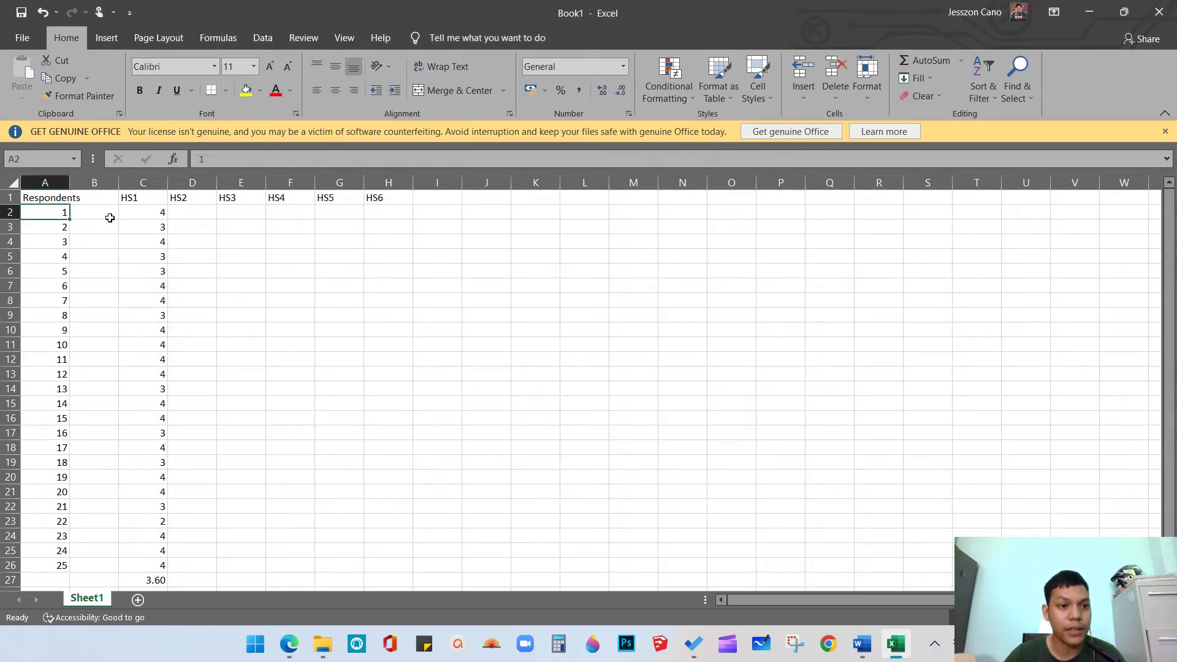
{"action": "left_click", "coordinate": [140, 211]}
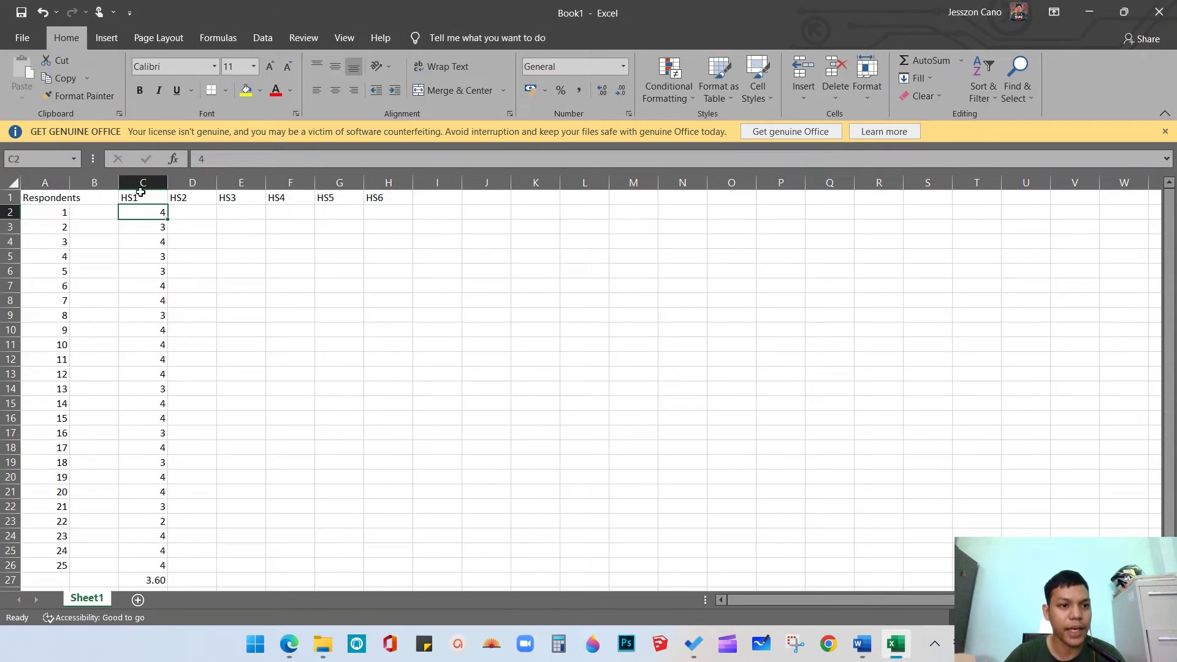
{"action": "left_click", "coordinate": [55, 227]}
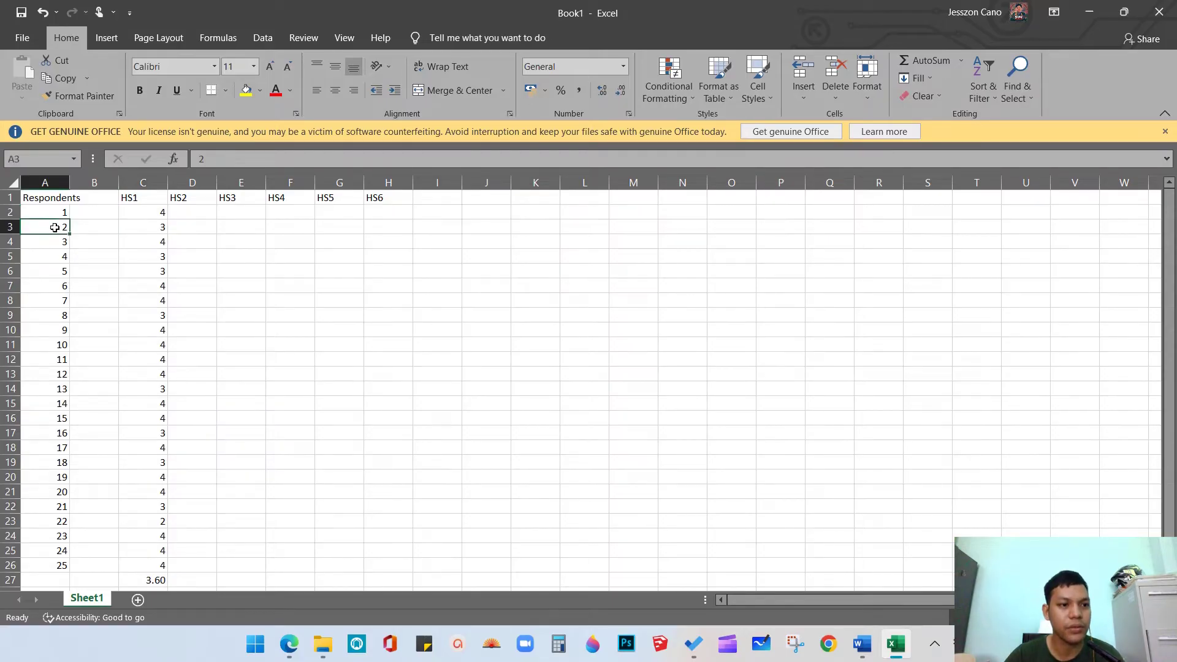
{"action": "left_click", "coordinate": [145, 230]}
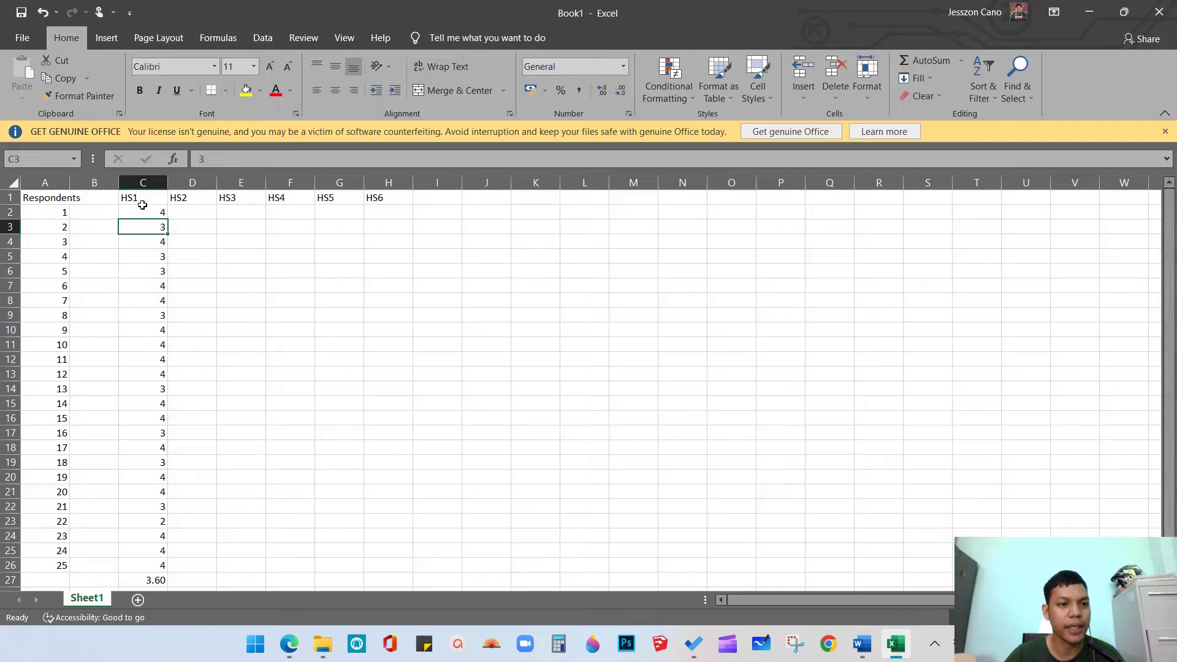
Examine the HS1 to HS6 indicator headers in row 1 one after another
{"action": "left_click", "coordinate": [141, 199]}
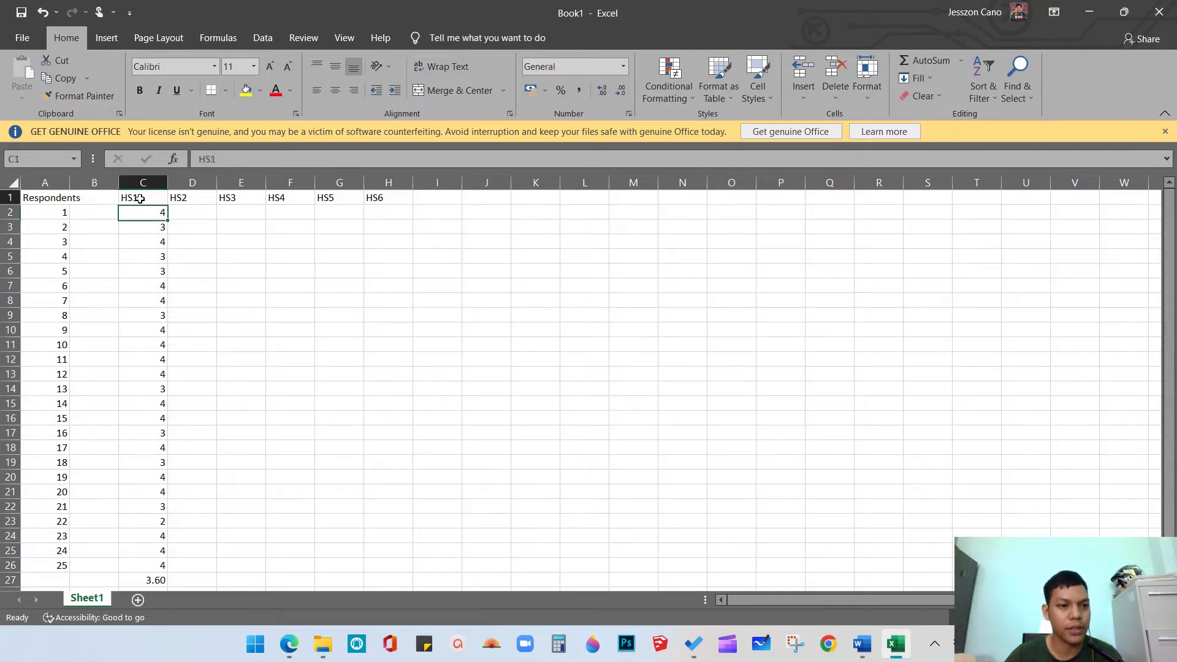
{"action": "left_click", "coordinate": [182, 199]}
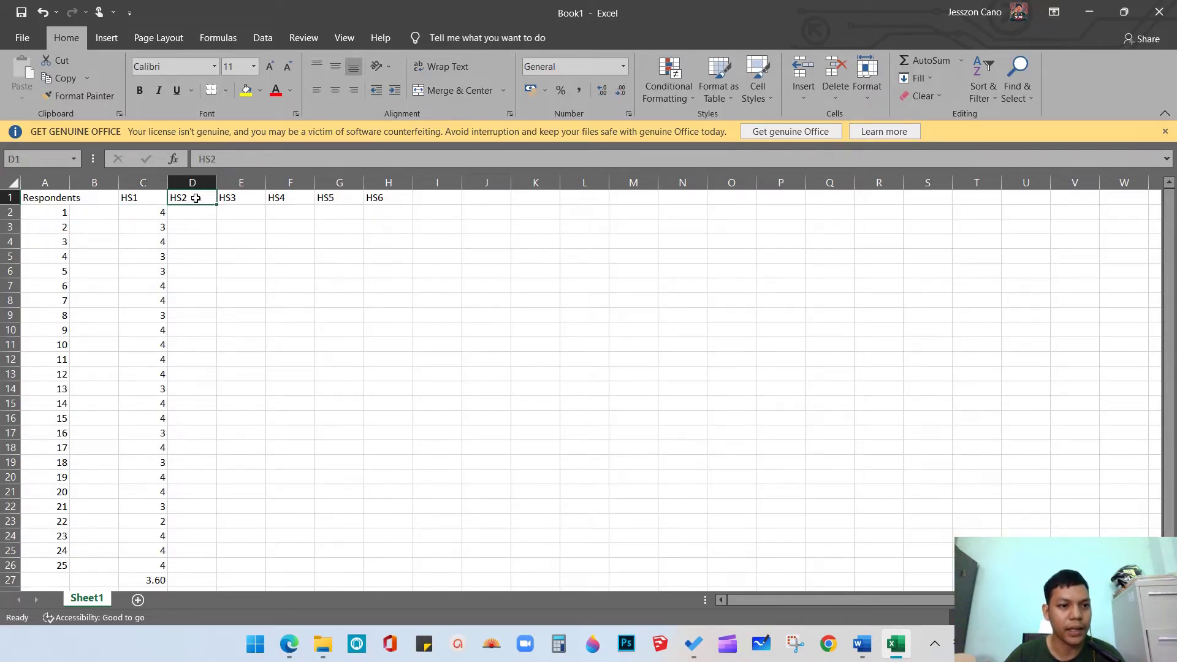
{"action": "left_click", "coordinate": [236, 200]}
{"action": "left_click", "coordinate": [293, 200]}
{"action": "left_click", "coordinate": [319, 198]}
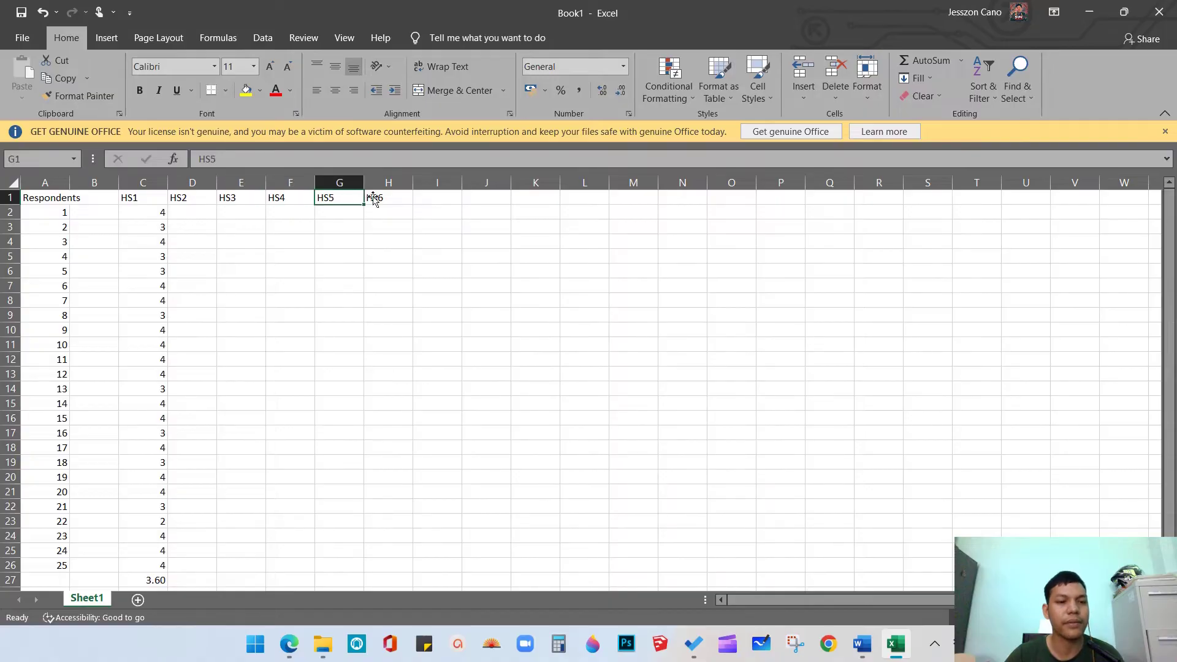
{"action": "left_click", "coordinate": [380, 198]}
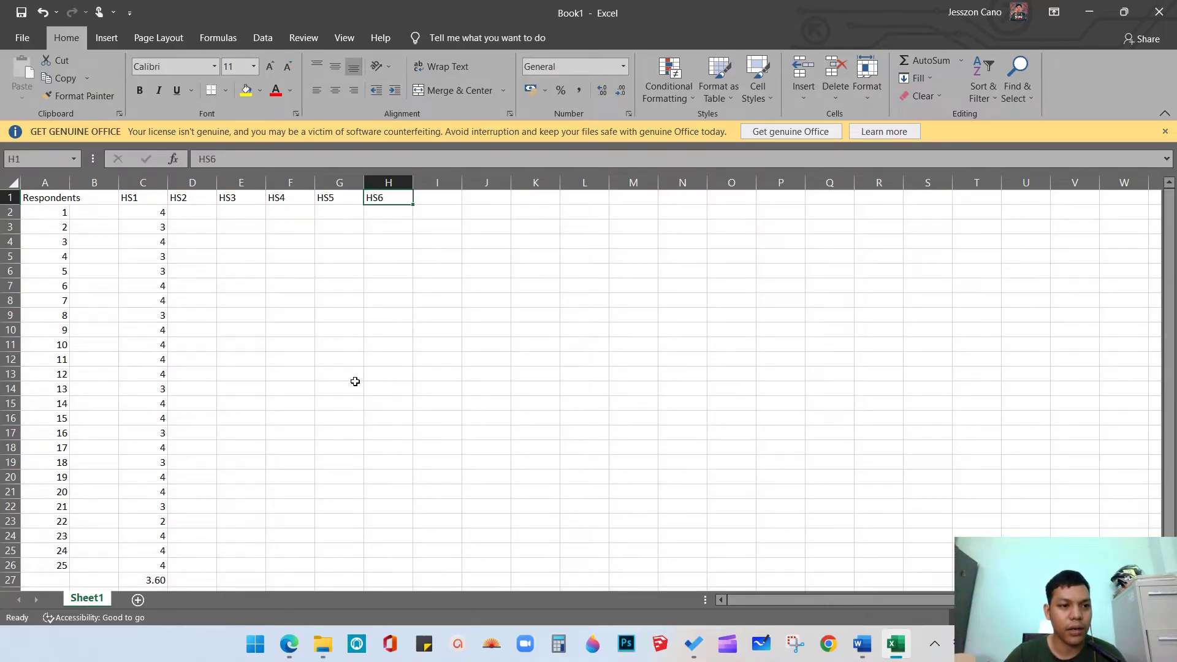
Clear the HS1 mean from cell C27 below the last respondent's rating
{"action": "scroll", "coordinate": [432, 414], "scroll_direction": "down", "scroll_amount": 1}
{"action": "left_click", "coordinate": [153, 523]}
{"action": "double_click", "coordinate": [153, 523]}
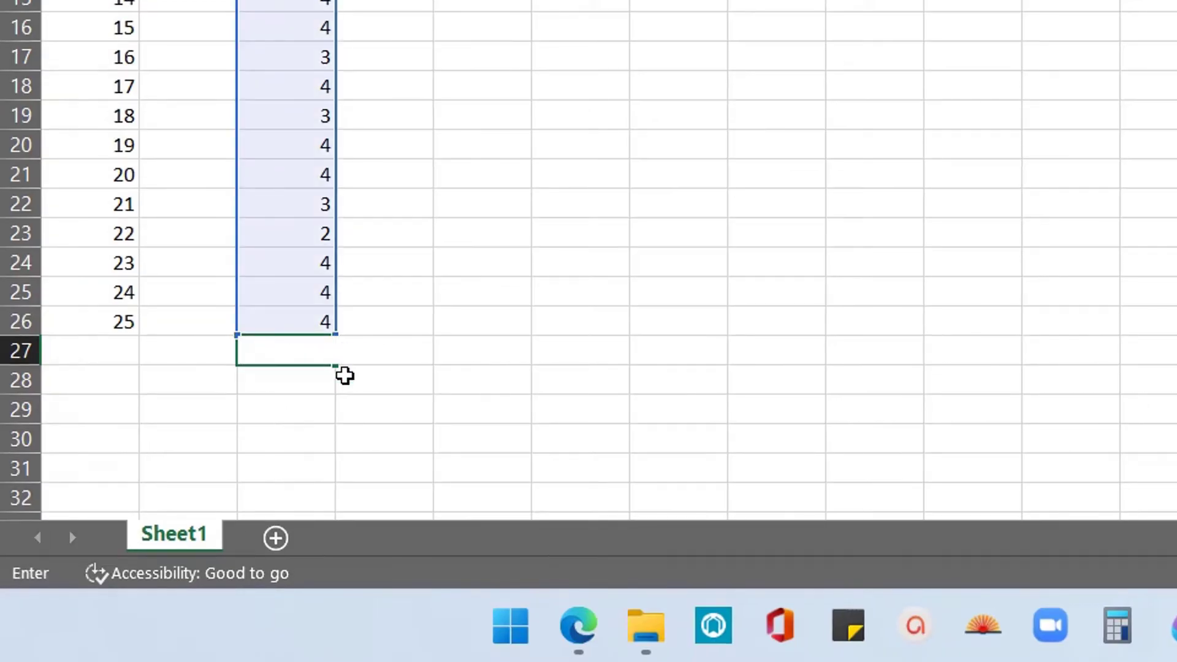
{"action": "left_click", "coordinate": [564, 239]}
{"action": "left_click", "coordinate": [267, 350]}
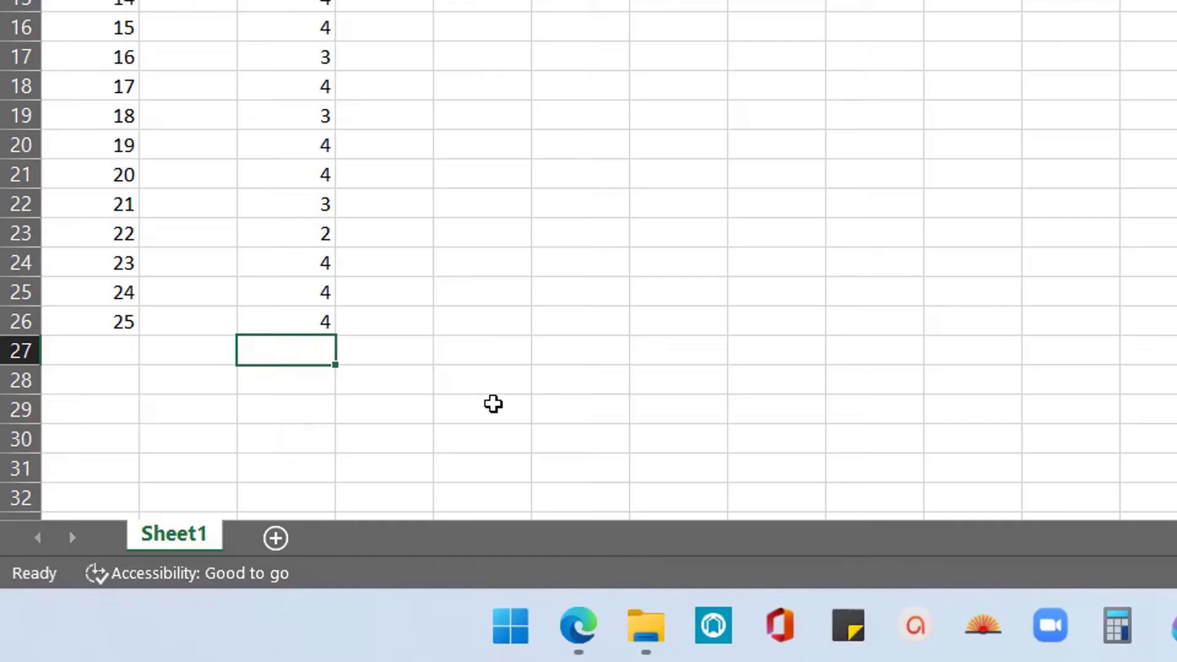
Calculate the mean of the HS1 ratings in cell C27 with the formula =average(C2:C26)
{"action": "type", "text": "=average"}
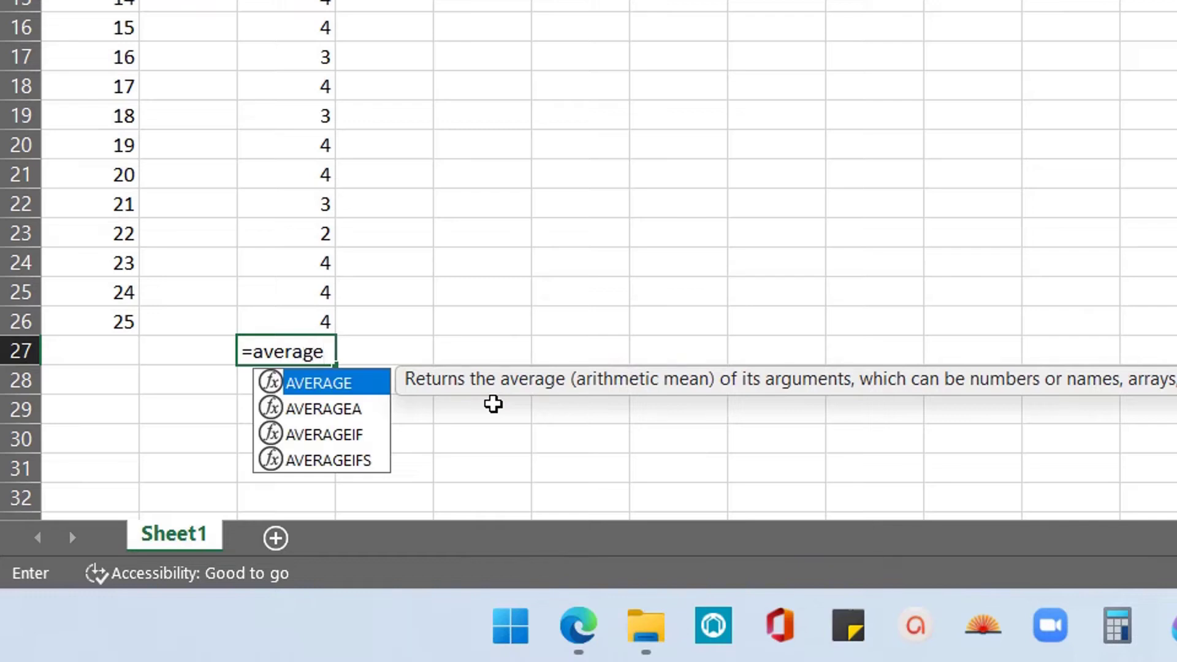
{"action": "type", "text": "("}
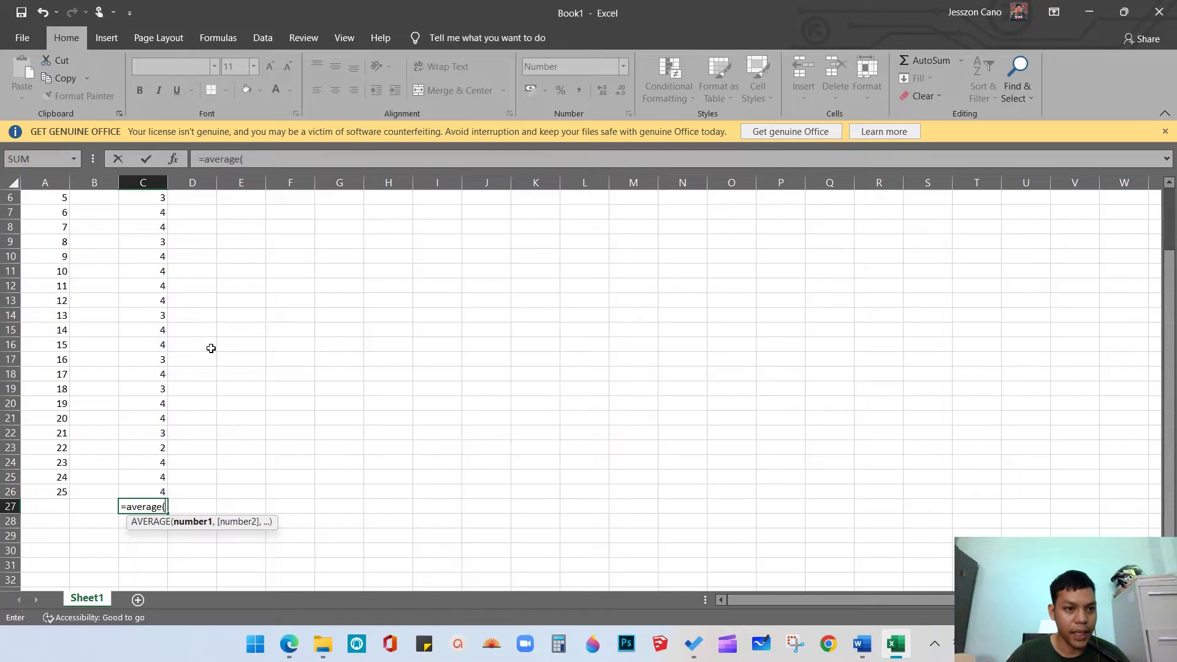
{"action": "scroll", "coordinate": [420, 46], "scroll_direction": "up", "scroll_amount": 2}
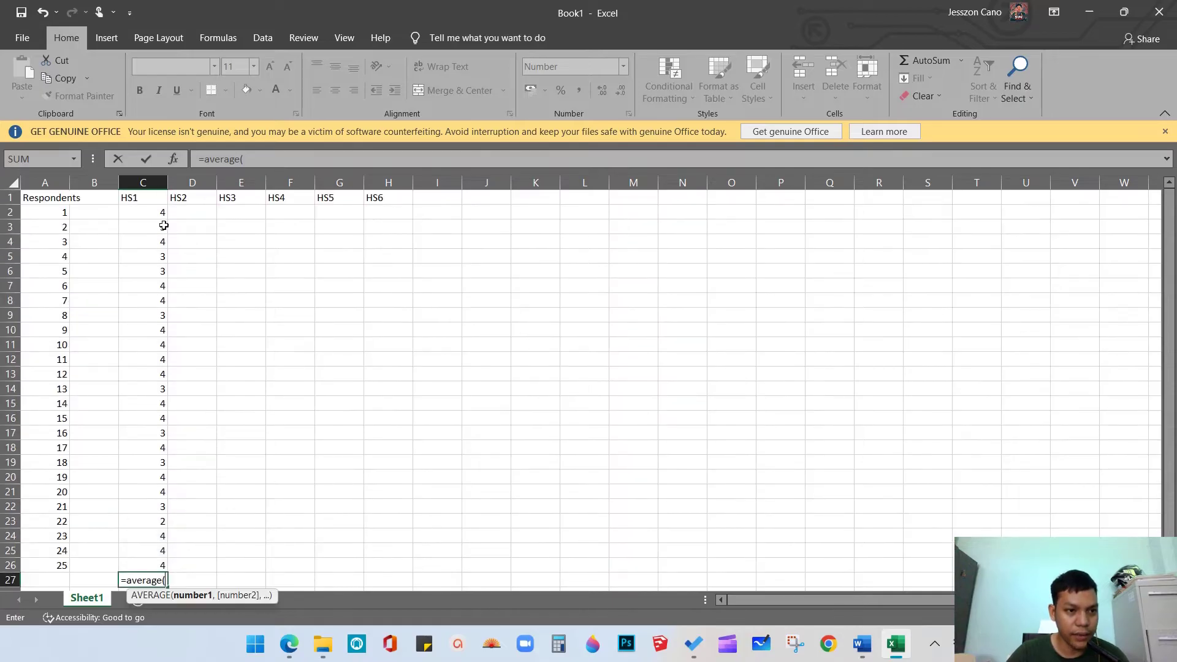
{"action": "left_click", "coordinate": [148, 215]}
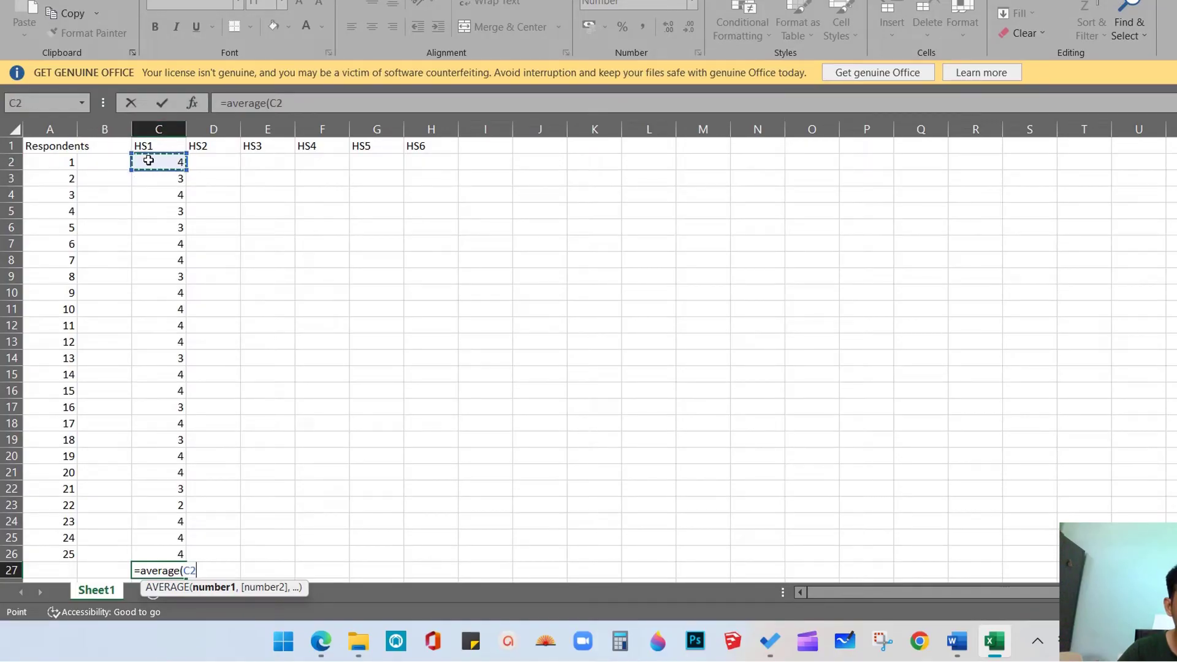
{"action": "left_click_drag", "start_coordinate": [163, 161], "coordinate": [169, 546]}
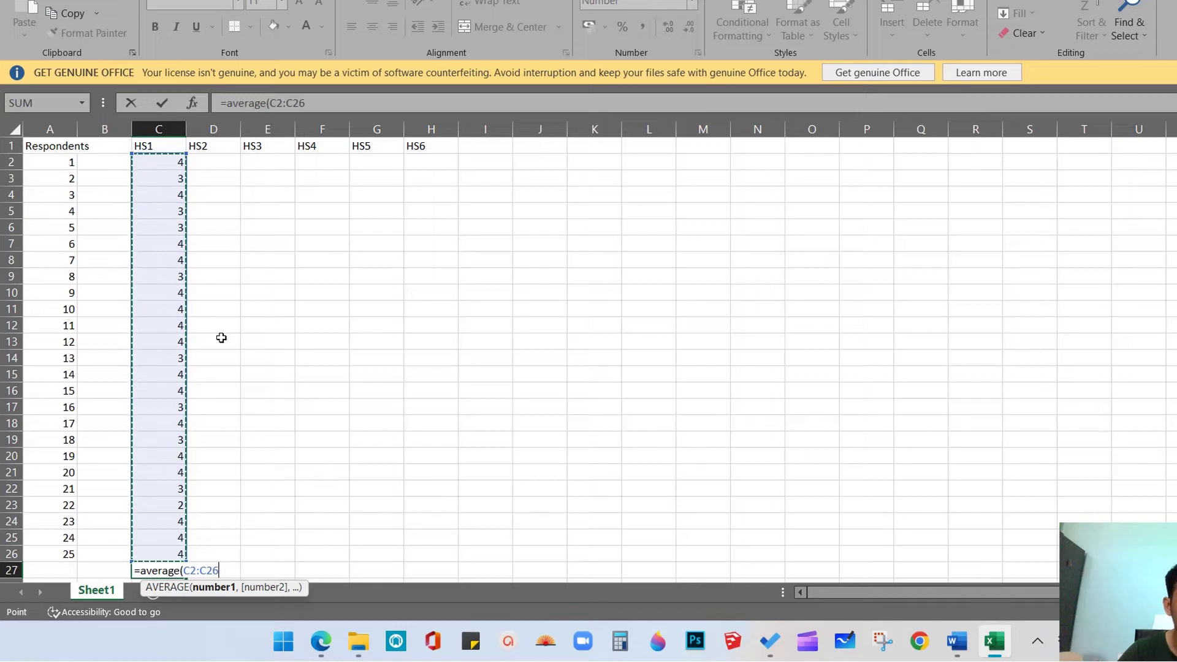
{"action": "scroll", "coordinate": [178, 368], "scroll_direction": "down", "scroll_amount": 3}
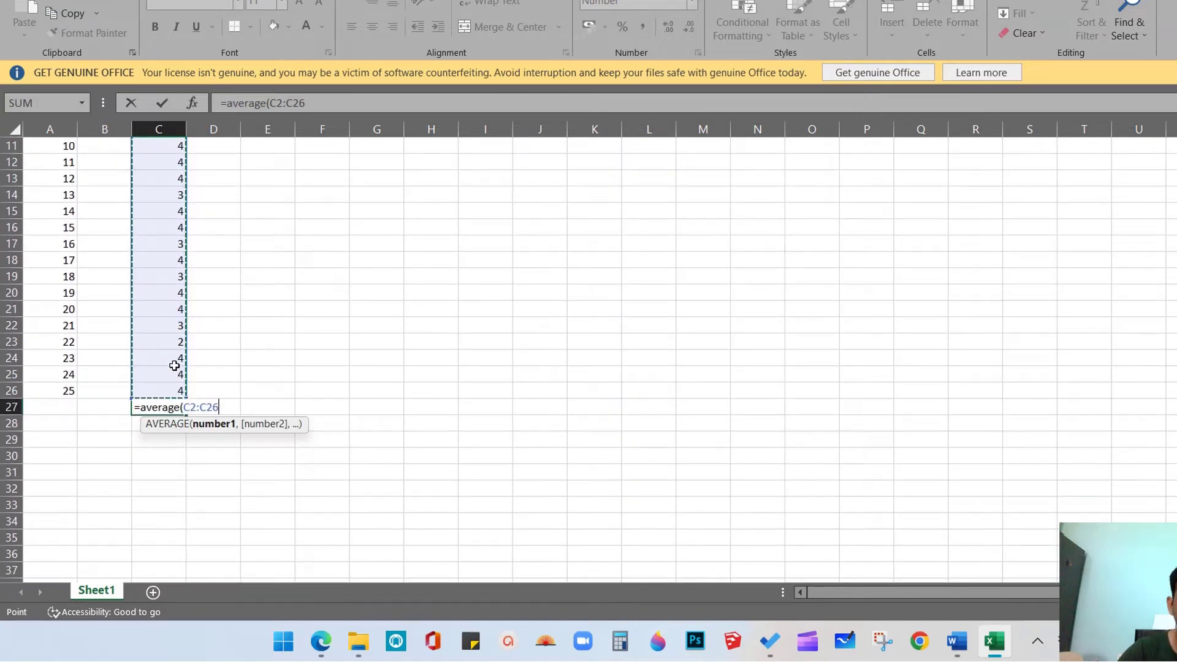
{"action": "key", "text": "Return"}
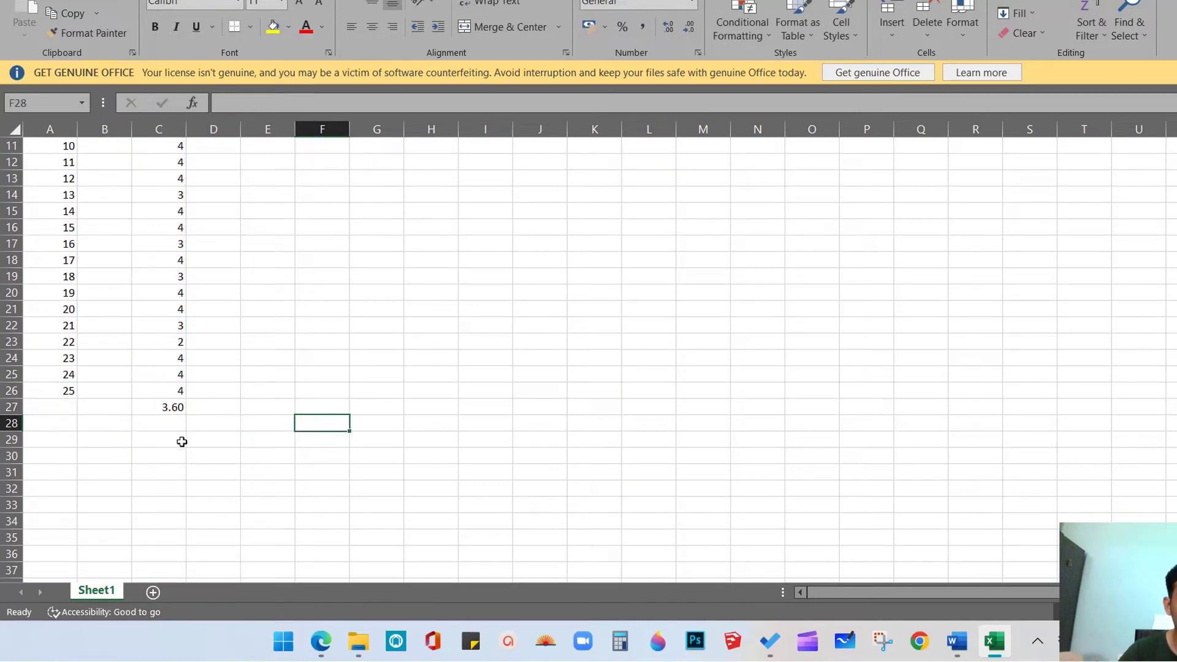
Check the formula in C27 and compare its mean with the first Housekeeping Services indicator in the Chapter 2 Word document
{"action": "left_click", "coordinate": [170, 407]}
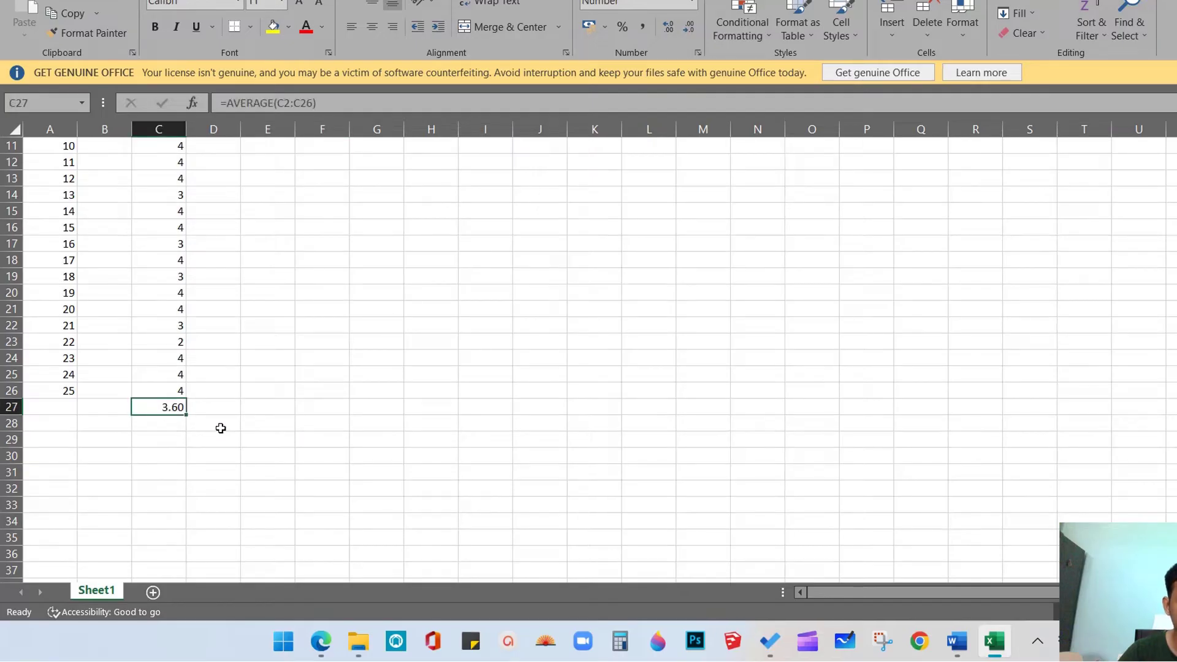
{"action": "mouse_move", "coordinate": [983, 655]}
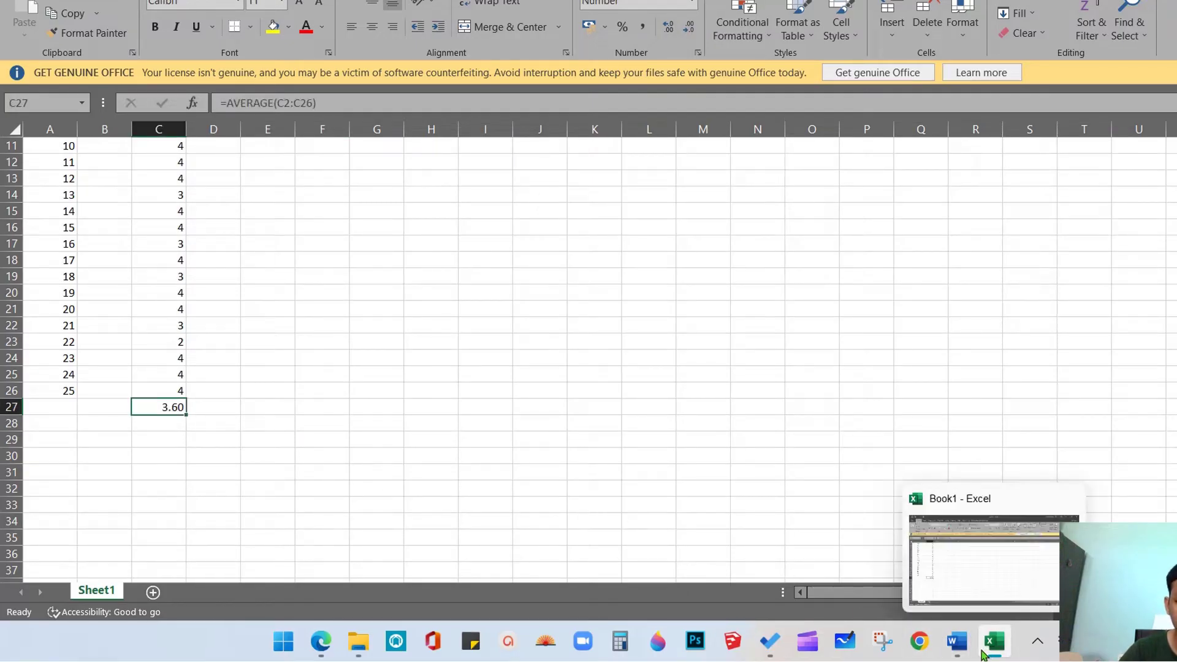
{"action": "mouse_move", "coordinate": [957, 641]}
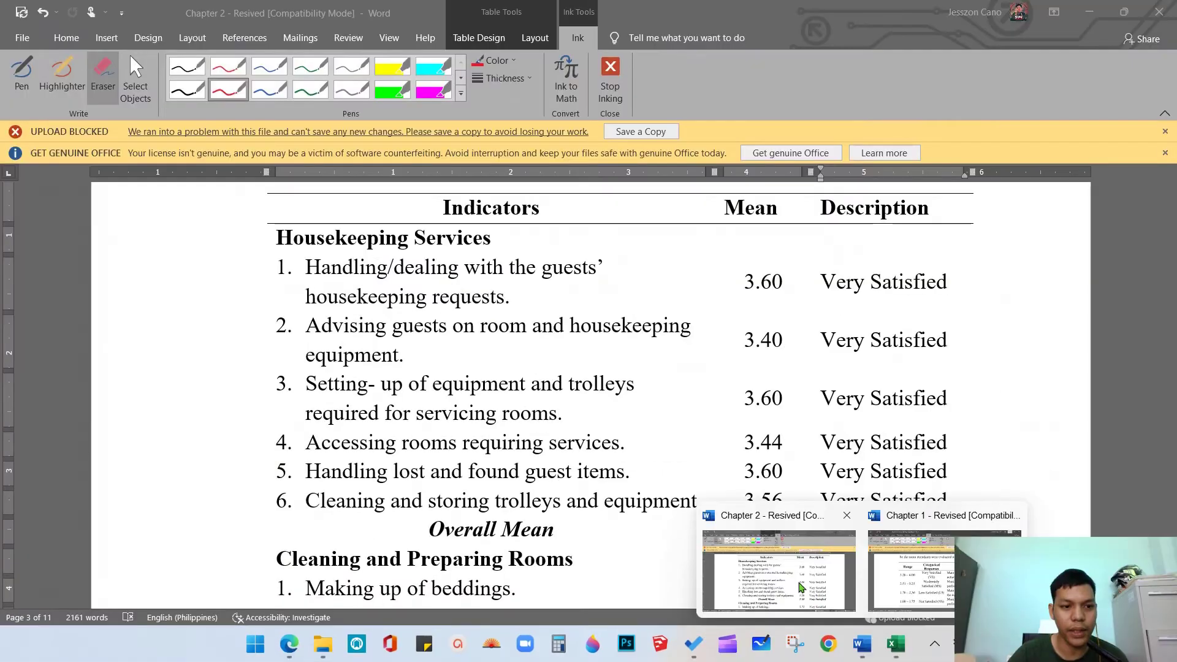
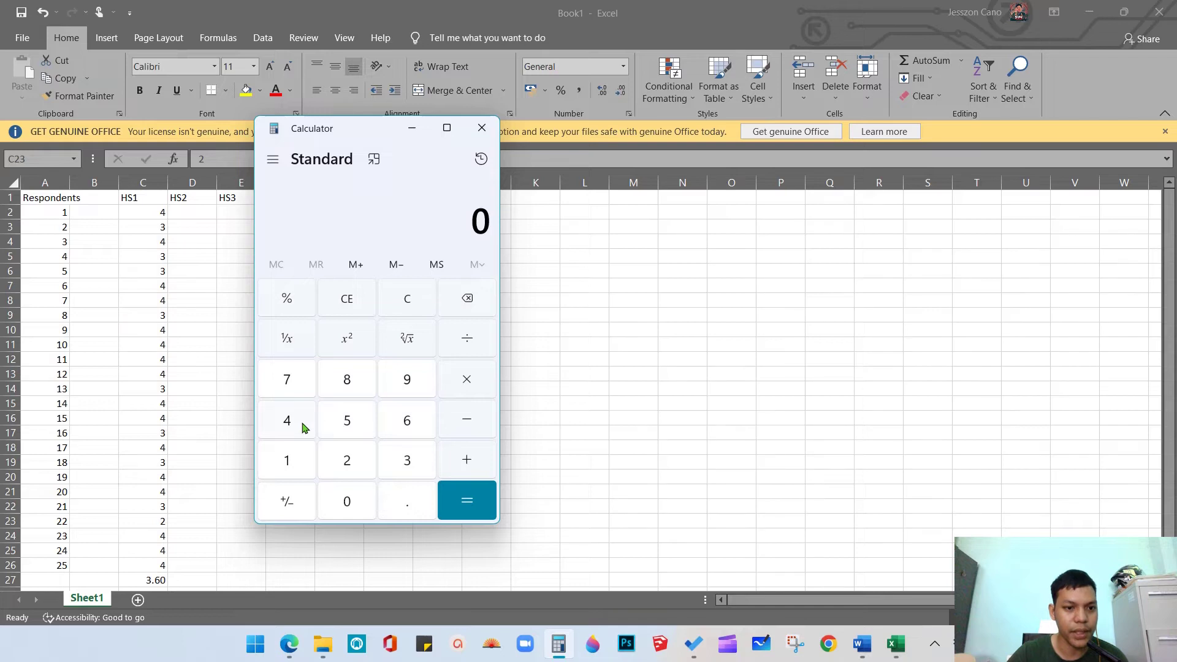
Switch to Calculator and start adding the first eight HS1 ratings manually: 4 + 3 + 4 + 3 + 3 + 4 + 4 + 3
{"action": "left_click", "coordinate": [157, 213]}
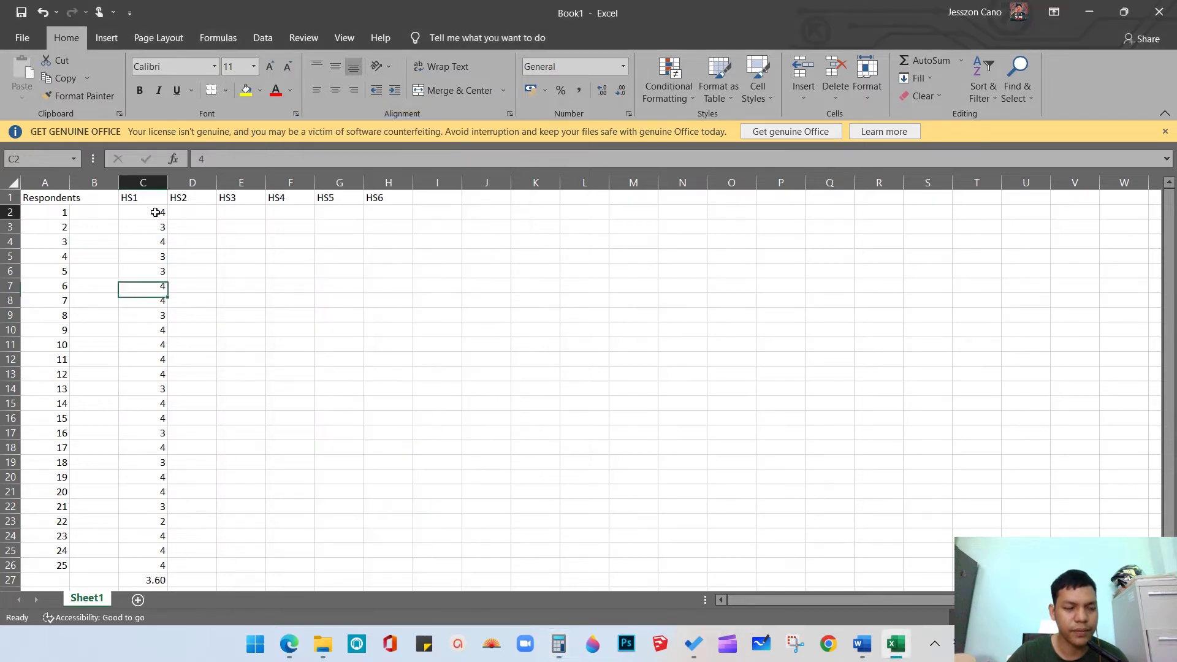
{"action": "left_click", "coordinate": [558, 651]}
{"action": "left_click", "coordinate": [289, 422]}
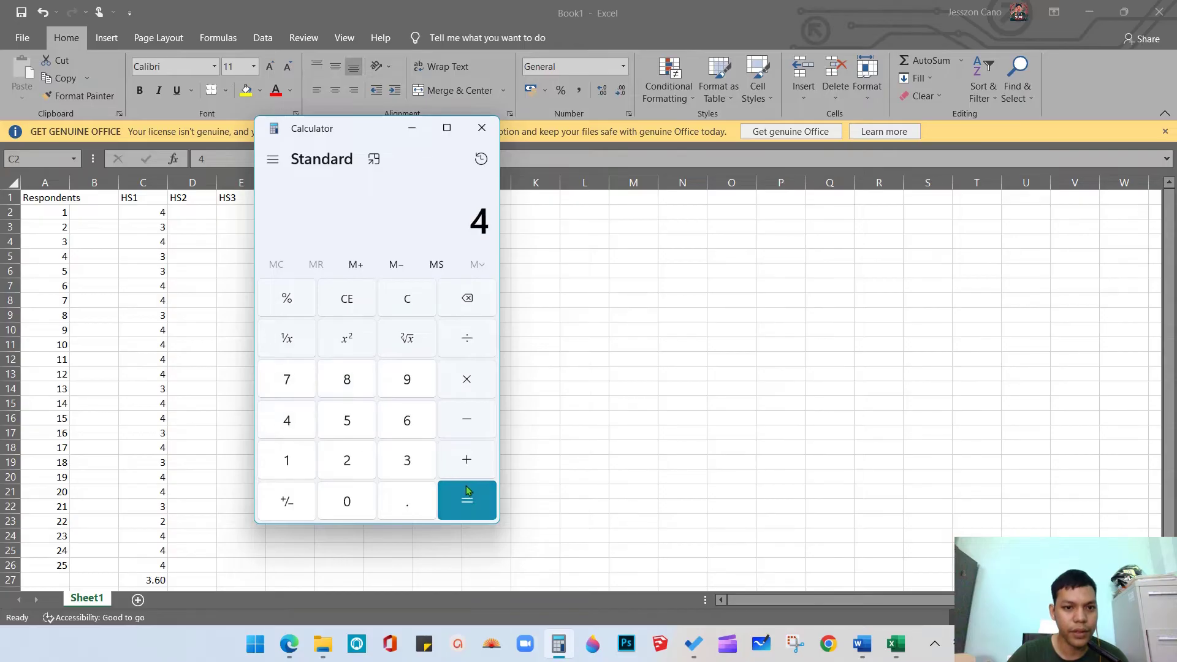
{"action": "left_click", "coordinate": [466, 462]}
{"action": "left_click", "coordinate": [416, 465]}
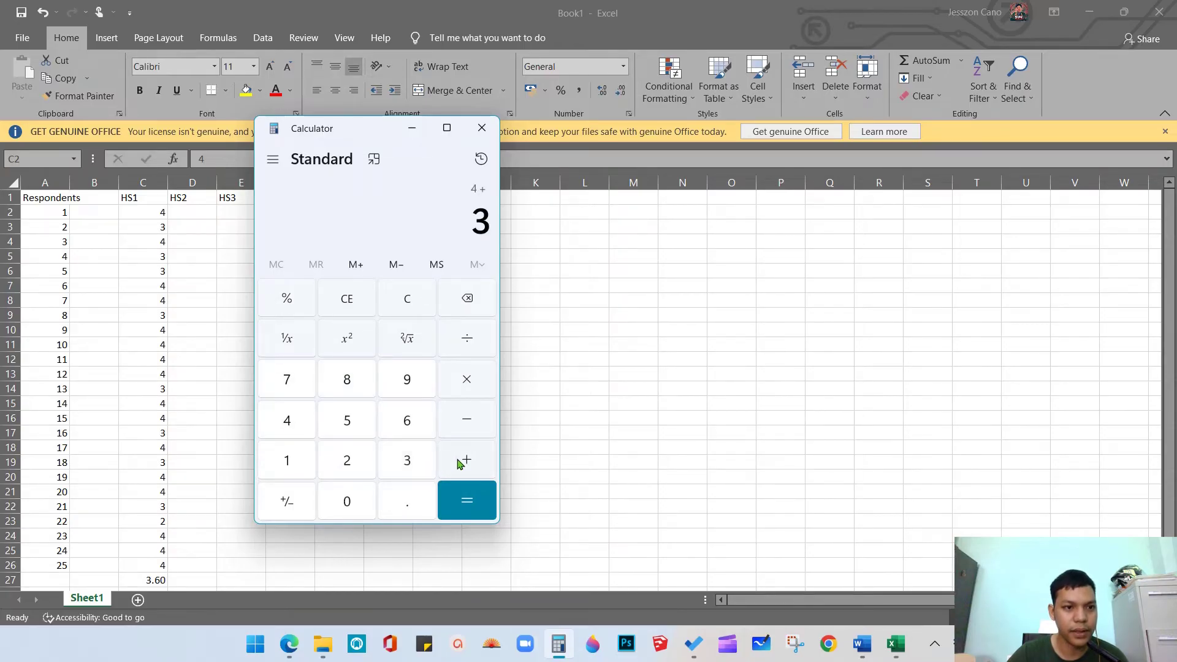
{"action": "left_click", "coordinate": [464, 464]}
{"action": "left_click", "coordinate": [296, 426]}
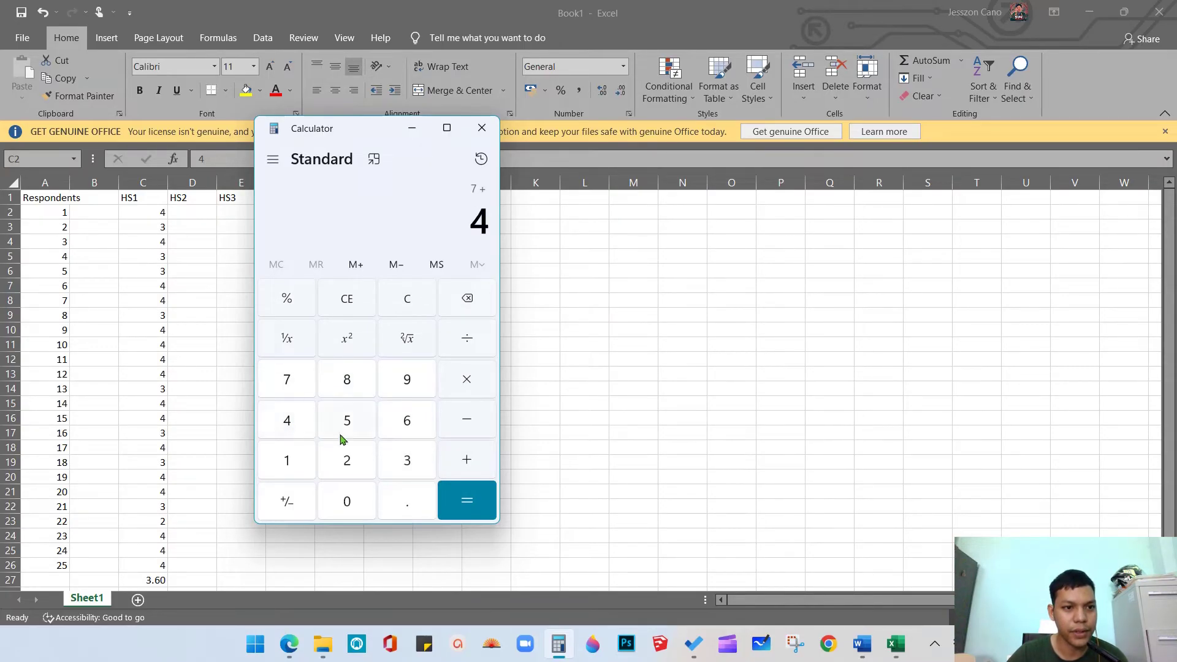
{"action": "left_click", "coordinate": [467, 459]}
{"action": "left_click", "coordinate": [417, 462]}
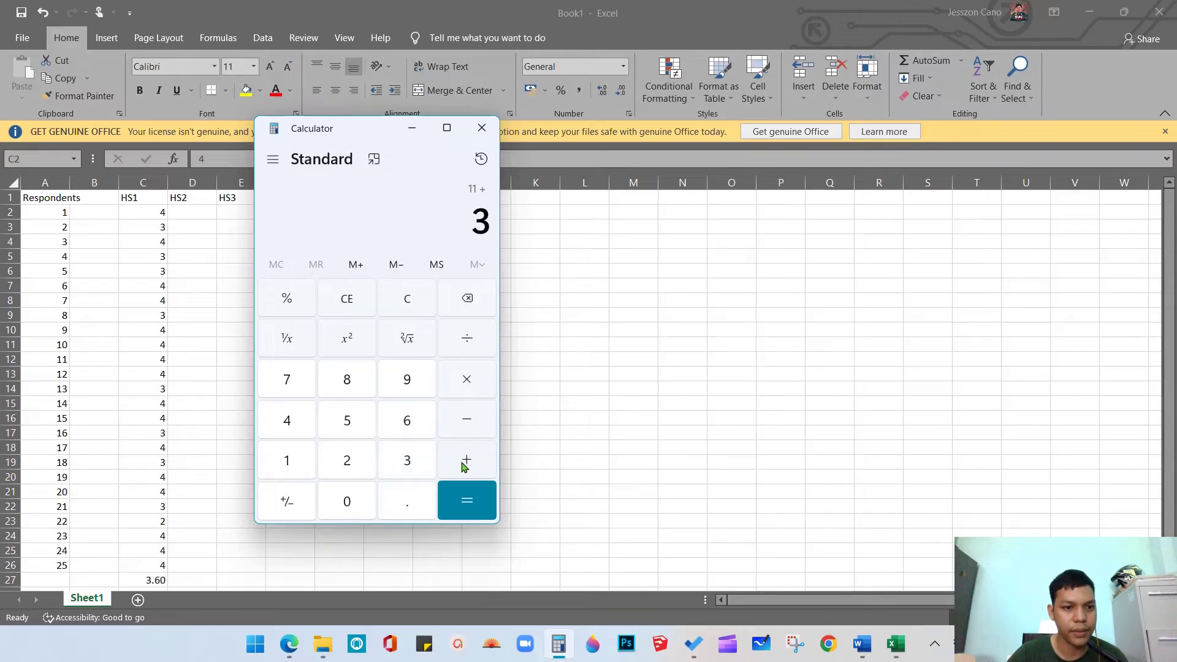
{"action": "left_click", "coordinate": [464, 466]}
{"action": "left_click", "coordinate": [419, 466]}
{"action": "left_click", "coordinate": [461, 468]}
{"action": "left_click", "coordinate": [302, 424]}
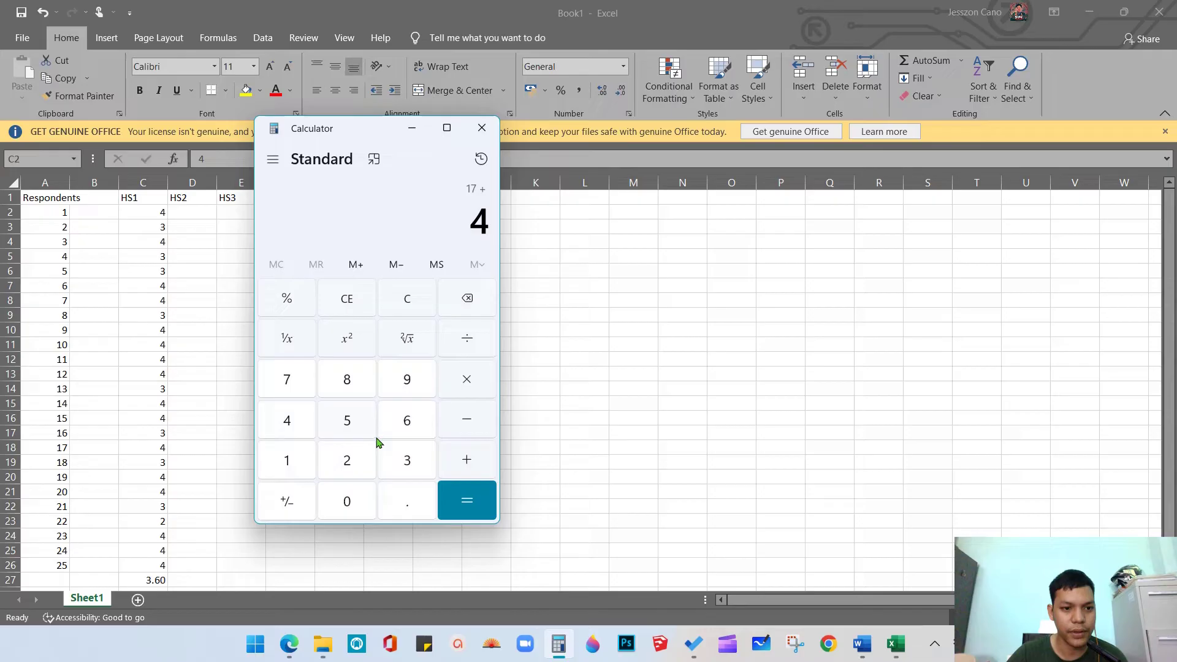
{"action": "left_click", "coordinate": [468, 463]}
{"action": "left_click", "coordinate": [290, 425]}
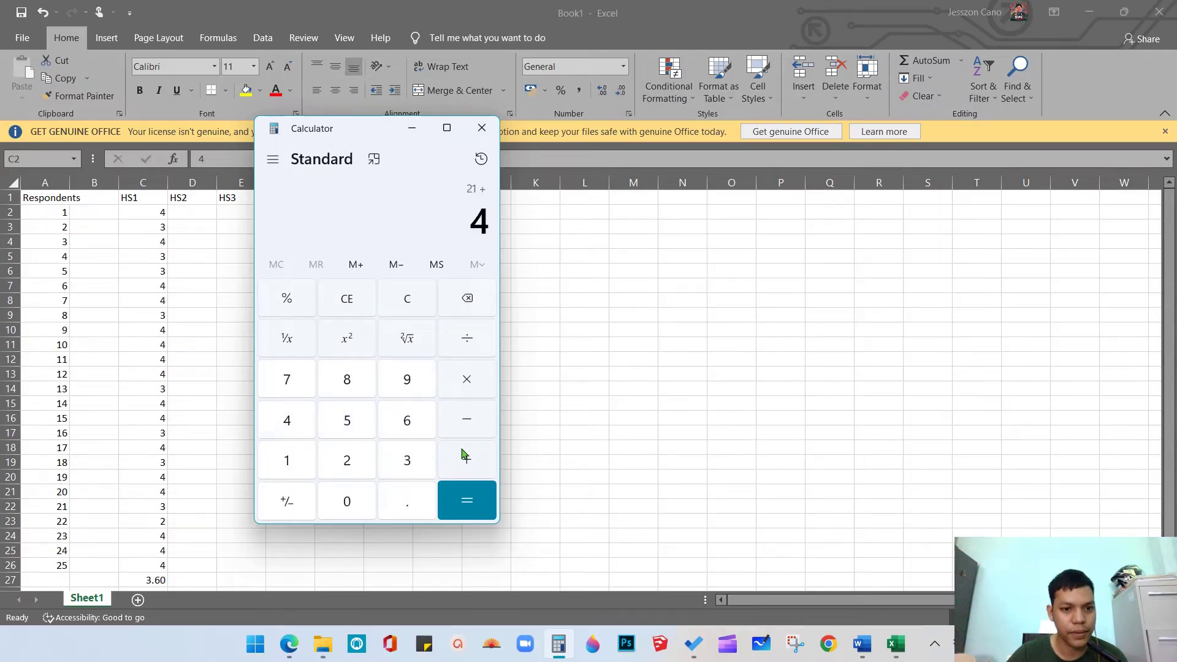
{"action": "left_click", "coordinate": [466, 459]}
{"action": "left_click", "coordinate": [406, 462]}
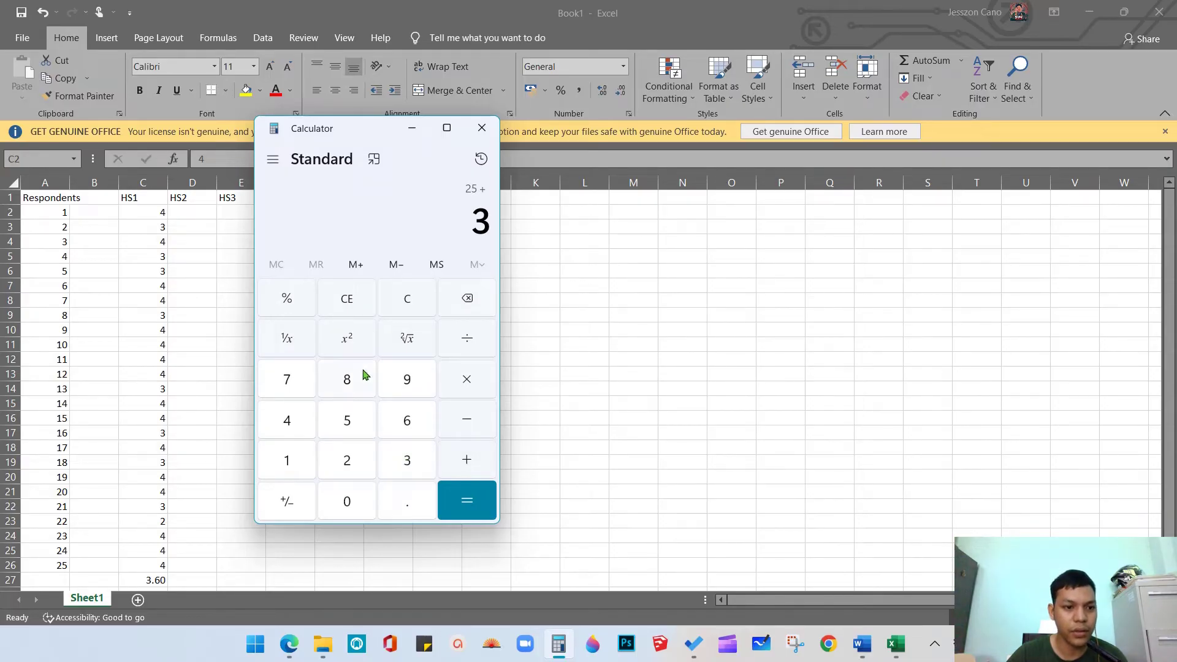
{"action": "left_click", "coordinate": [360, 421]}
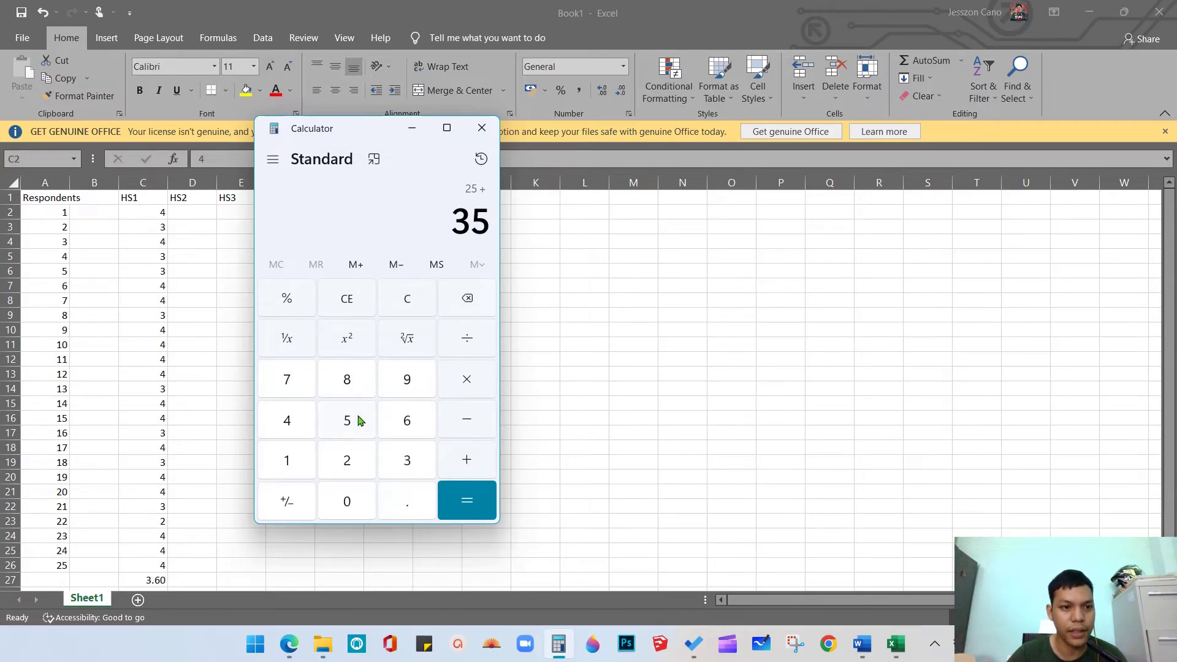
Select the HS1 ratings of all 25 respondents, C2:C26, in the Excel workbook to read their average and sum
{"action": "left_click", "coordinate": [163, 212]}
{"action": "left_click_drag", "start_coordinate": [163, 212], "coordinate": [150, 544]}
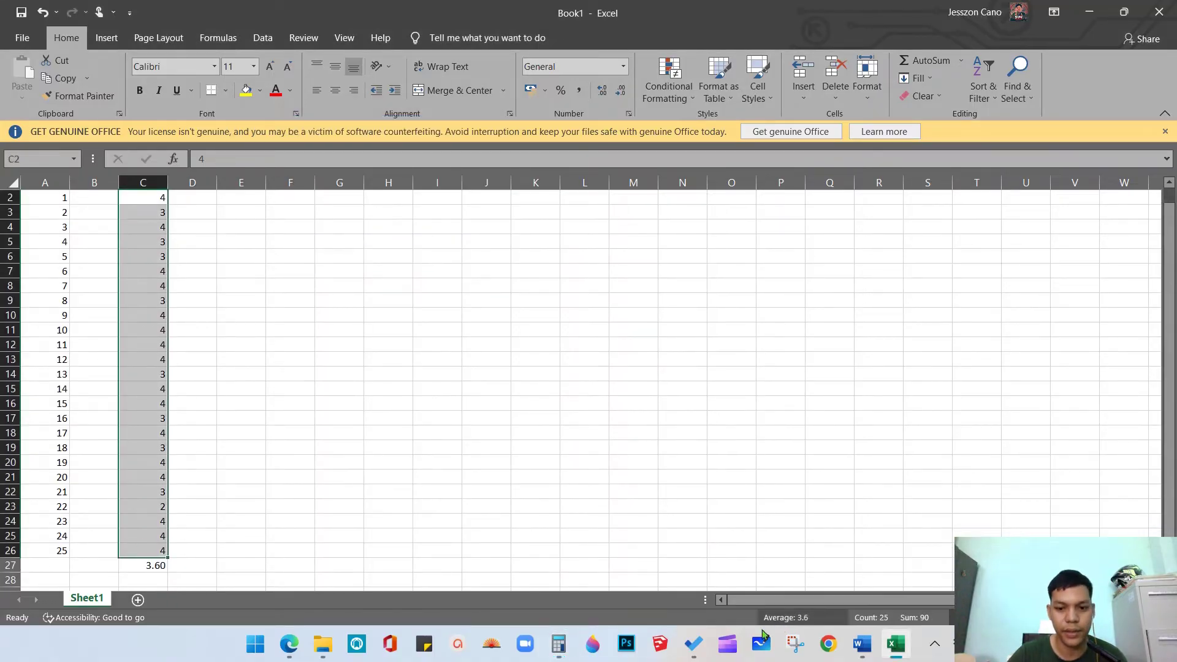
Return to Calculator and continue the running sum by adding 3, 3, 6, 5, 5, 2 and 2
{"action": "left_click", "coordinate": [558, 644]}
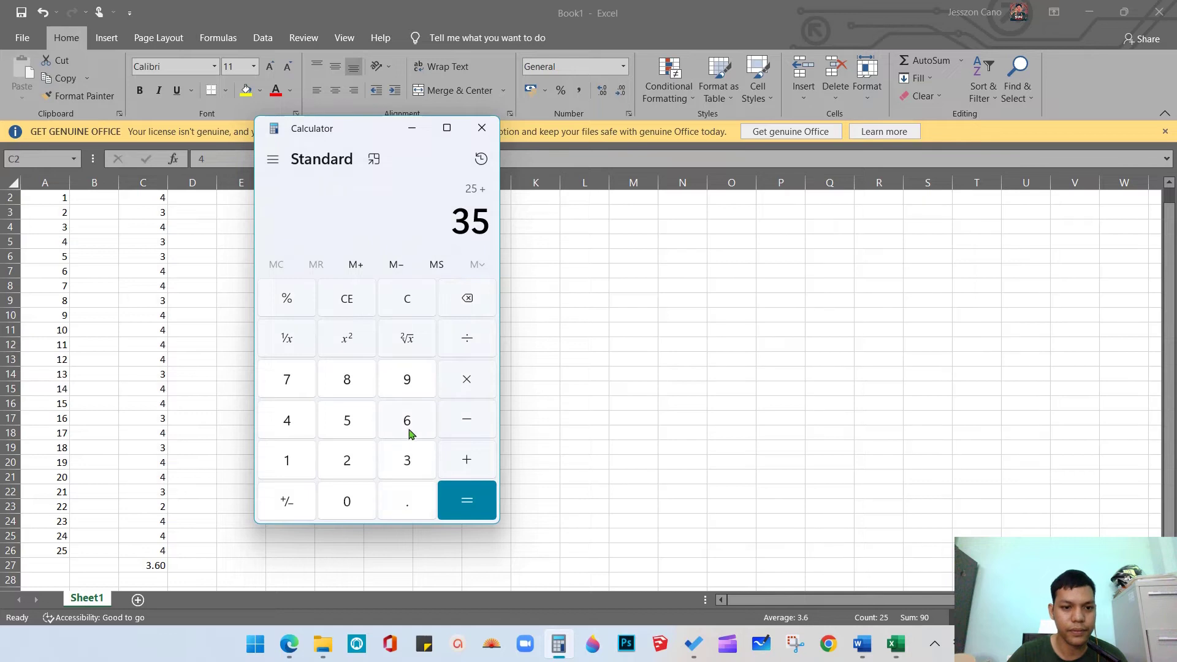
{"action": "left_click", "coordinate": [466, 457]}
{"action": "left_click", "coordinate": [406, 460]}
{"action": "left_click", "coordinate": [464, 463]}
{"action": "left_click", "coordinate": [408, 461]}
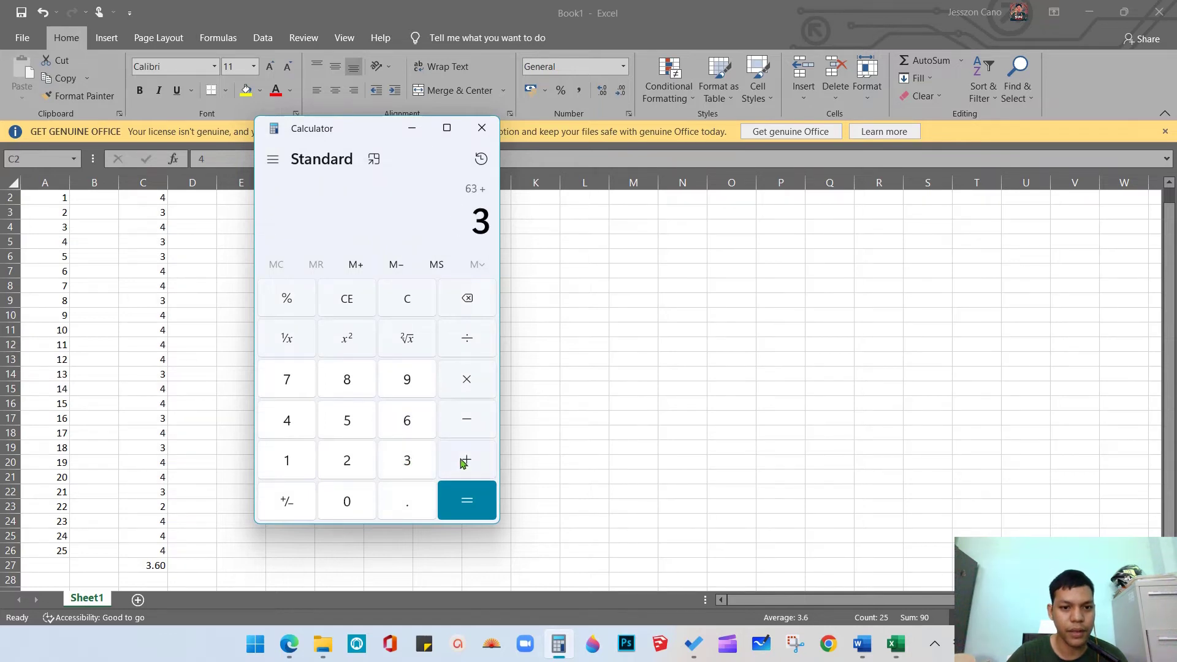
{"action": "left_click", "coordinate": [463, 463]}
{"action": "left_click", "coordinate": [409, 429]}
{"action": "left_click", "coordinate": [466, 461]}
{"action": "left_click", "coordinate": [354, 429]}
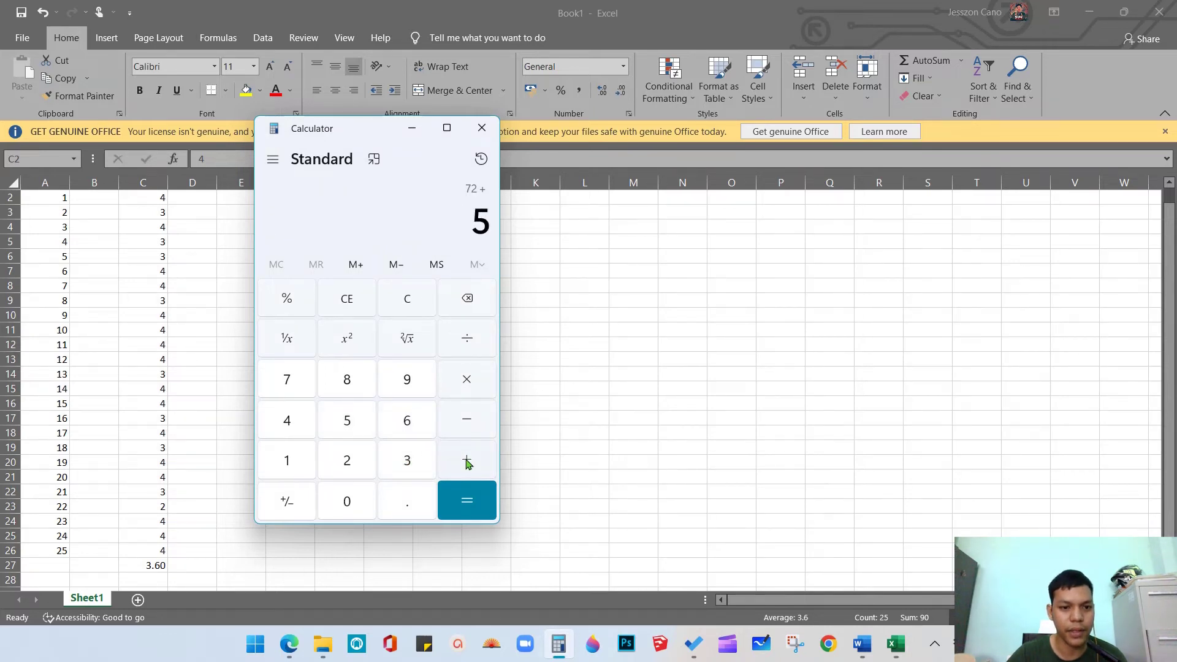
{"action": "left_click", "coordinate": [467, 463]}
{"action": "left_click", "coordinate": [349, 428]}
{"action": "left_click", "coordinate": [467, 463]}
{"action": "left_click", "coordinate": [348, 458]}
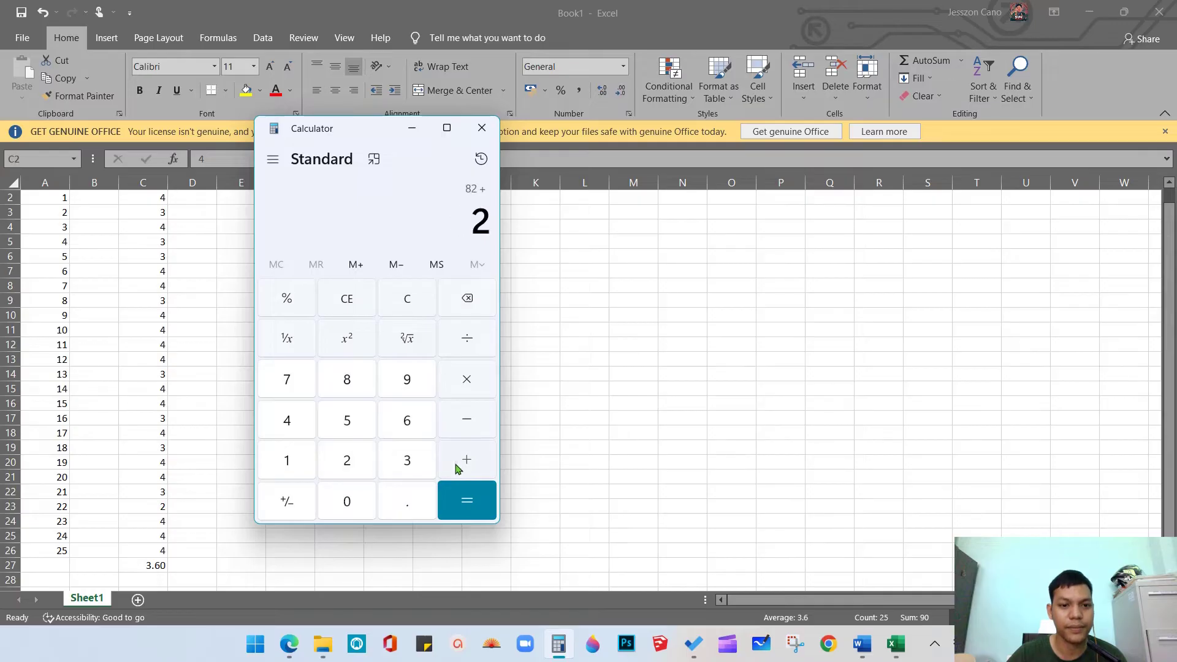
{"action": "left_click", "coordinate": [455, 467]}
{"action": "left_click", "coordinate": [368, 459]}
{"action": "left_click", "coordinate": [459, 466]}
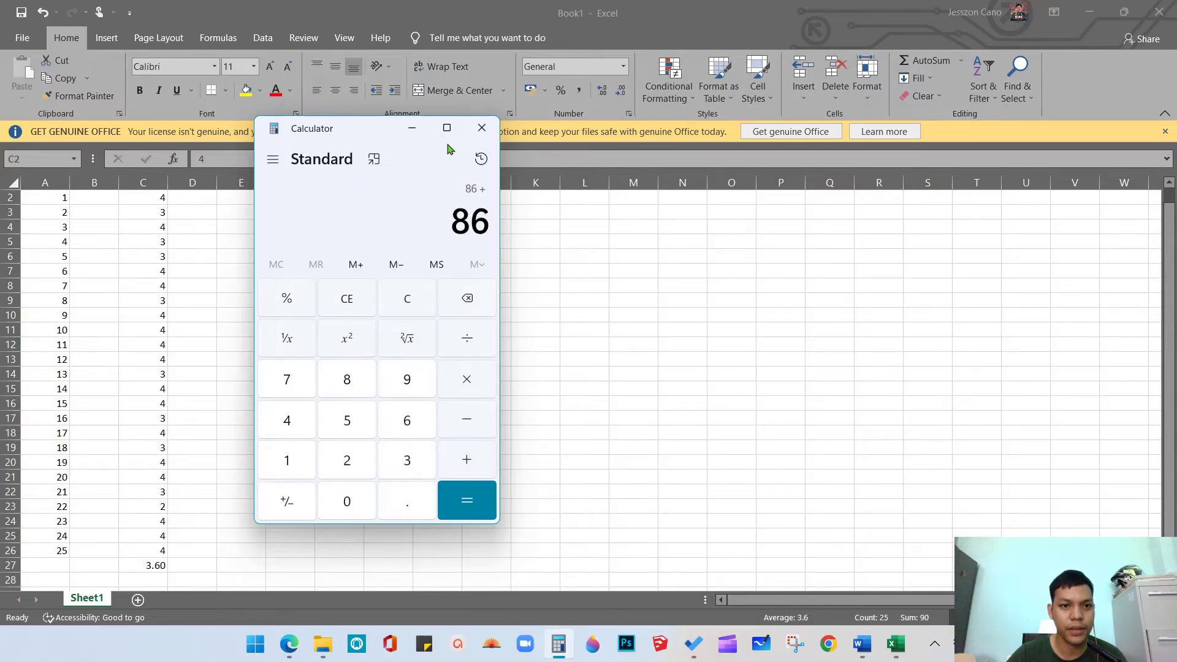
Switch back to the Book1 workbook in Excel and clear the HS1 mean from cell C27
{"action": "key", "text": "alt+Tab"}
{"action": "scroll", "coordinate": [182, 460], "scroll_direction": "down", "scroll_amount": 2}
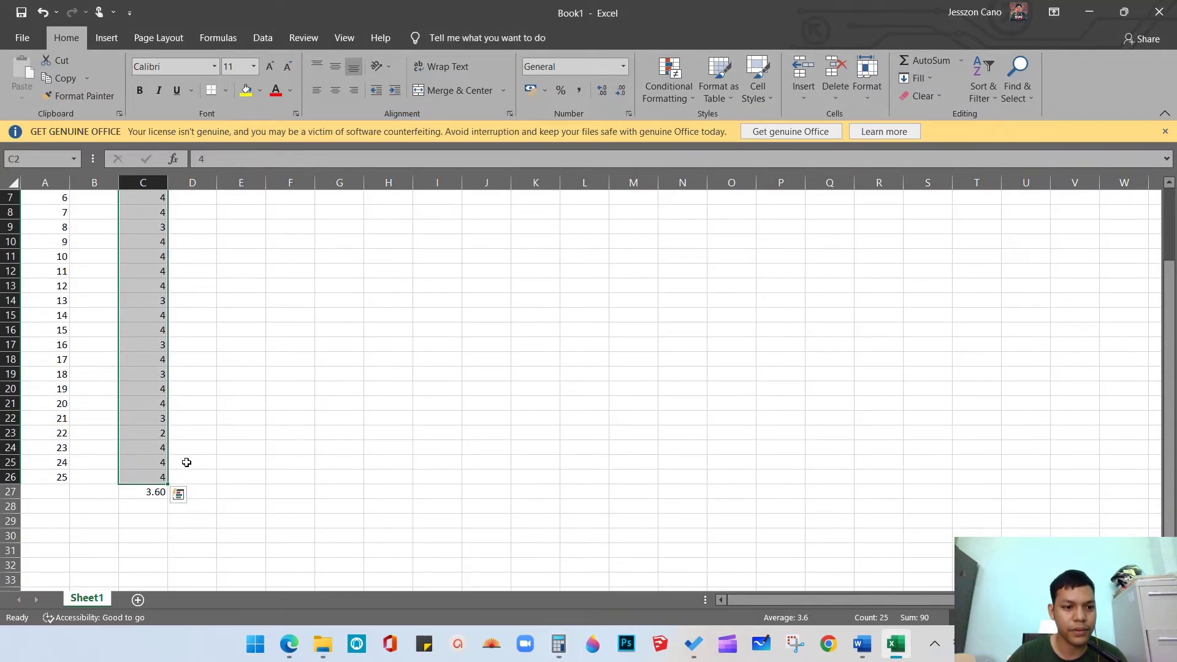
{"action": "left_click", "coordinate": [152, 492]}
{"action": "key", "text": "BackSpace"}
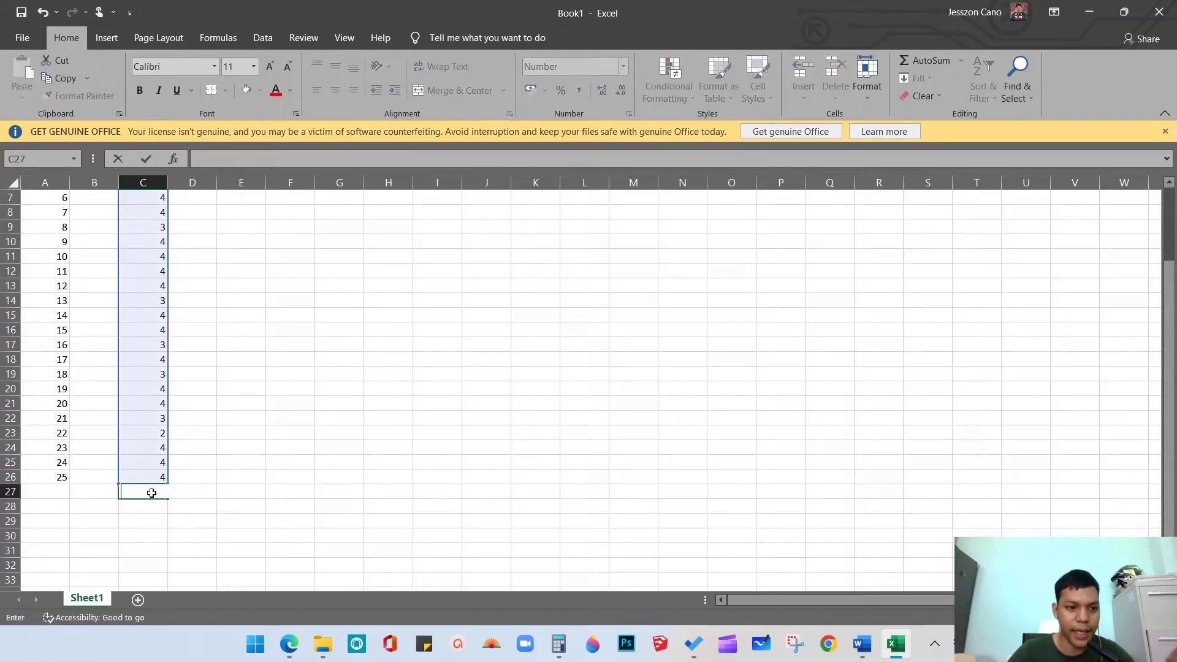
{"action": "left_click", "coordinate": [169, 529]}
{"action": "left_click", "coordinate": [138, 489]}
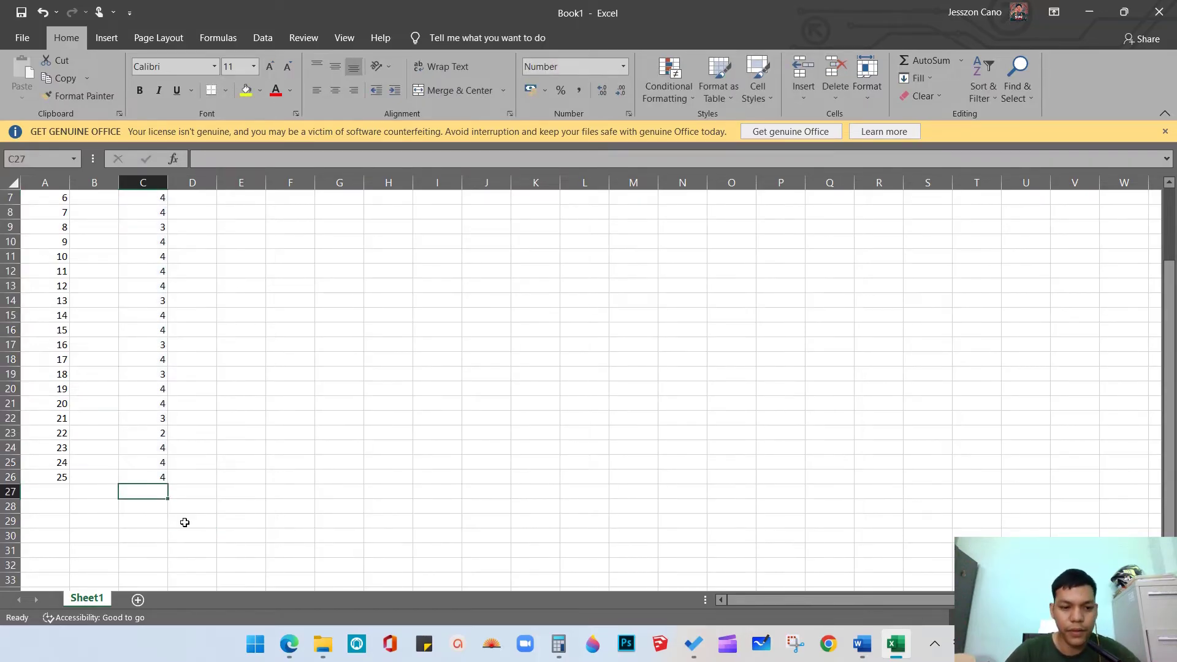
Total the HS1 ratings of all respondents in cell C27 with a SUM of C2:C26 and review the column
{"action": "type", "text": "=s"}
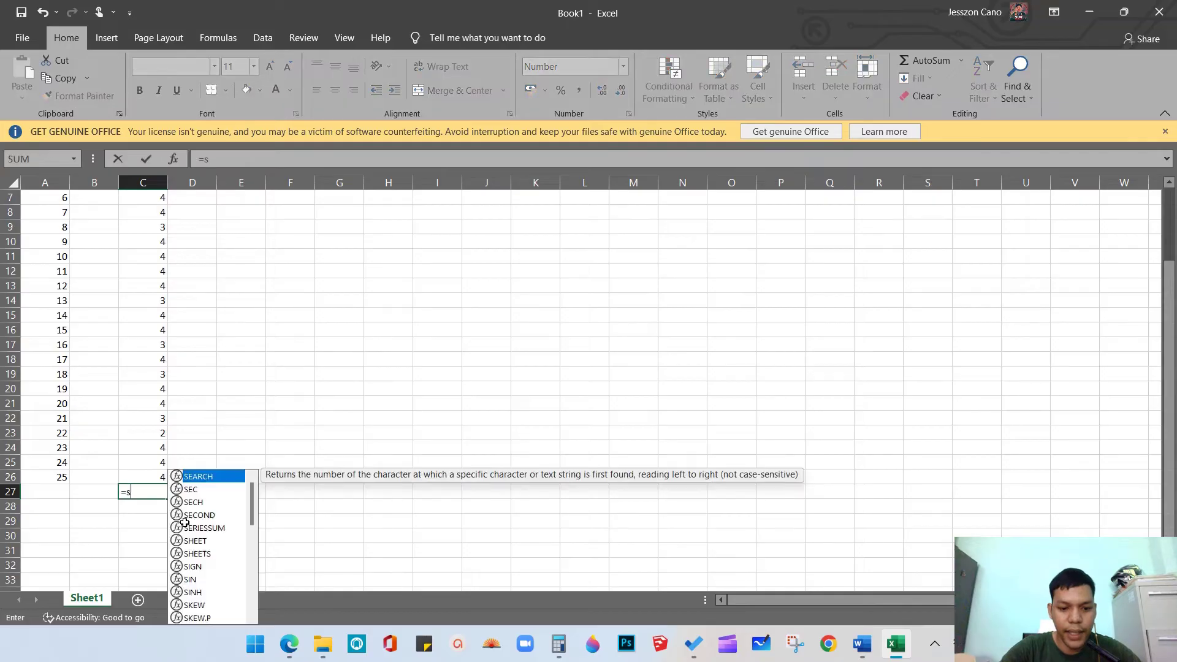
{"action": "type", "text": "um"}
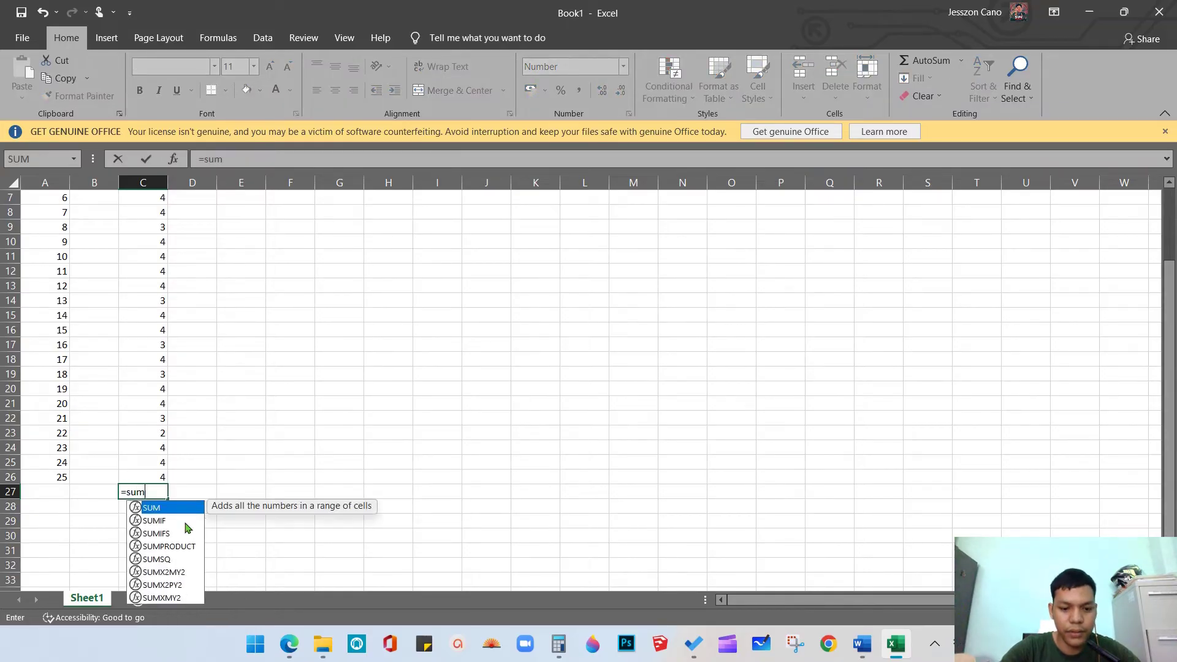
{"action": "type", "text": "("}
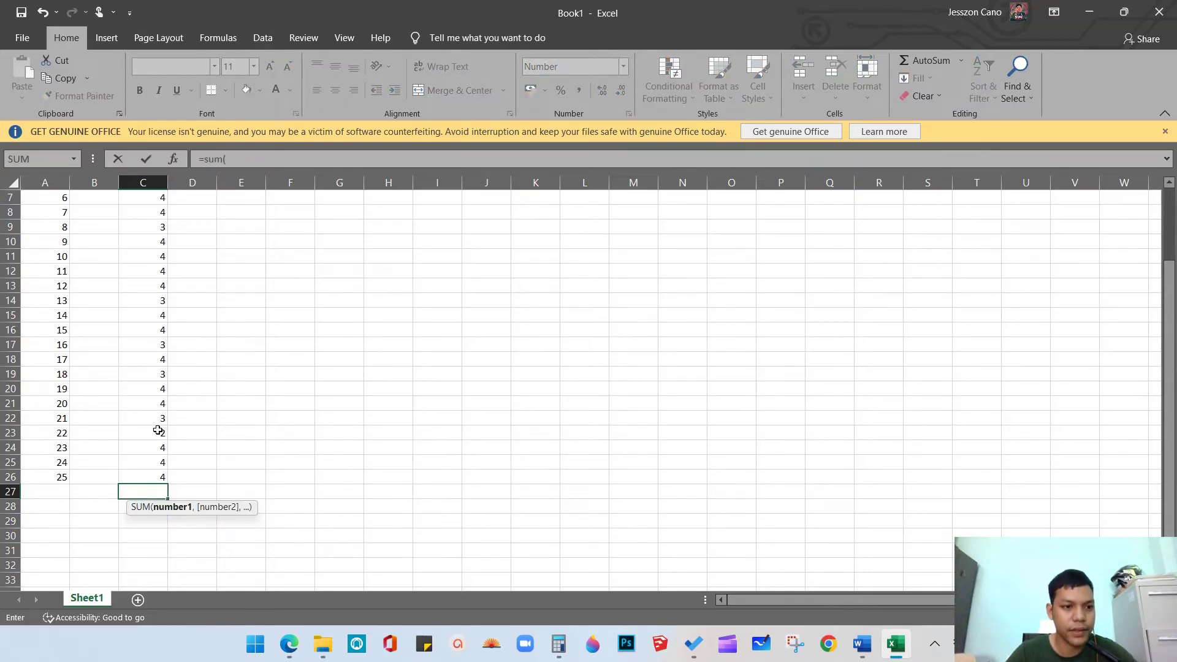
{"action": "scroll", "coordinate": [157, 420], "scroll_direction": "up", "scroll_amount": 2}
{"action": "left_click_drag", "start_coordinate": [137, 210], "coordinate": [132, 536]}
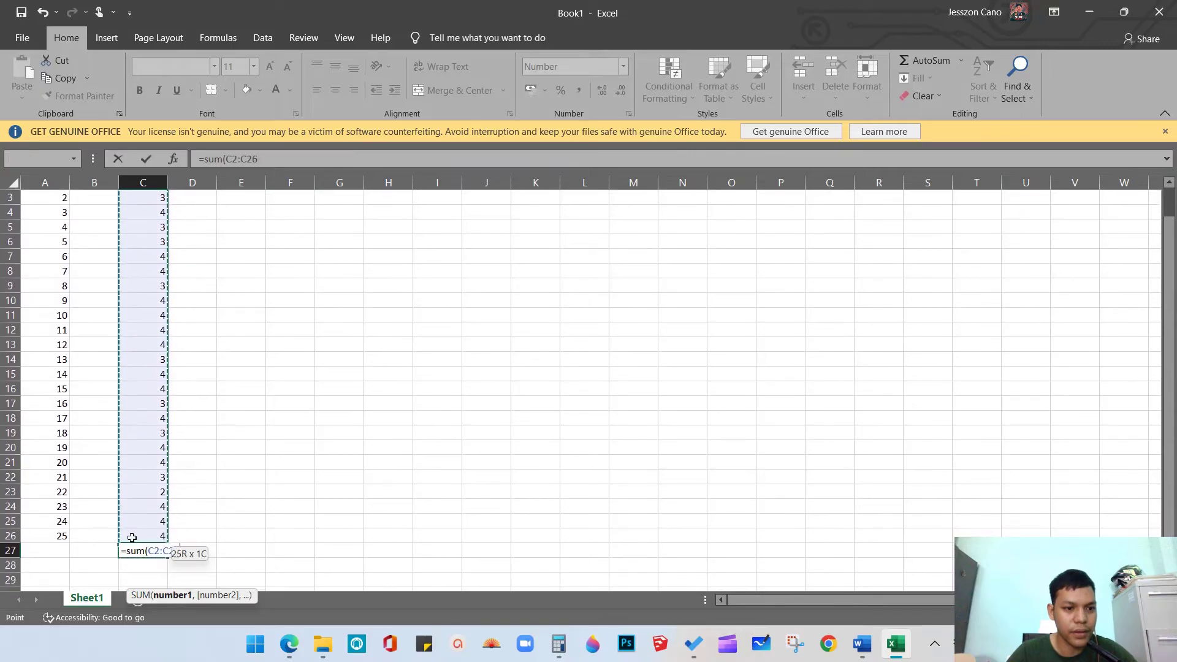
{"action": "key", "text": "Return"}
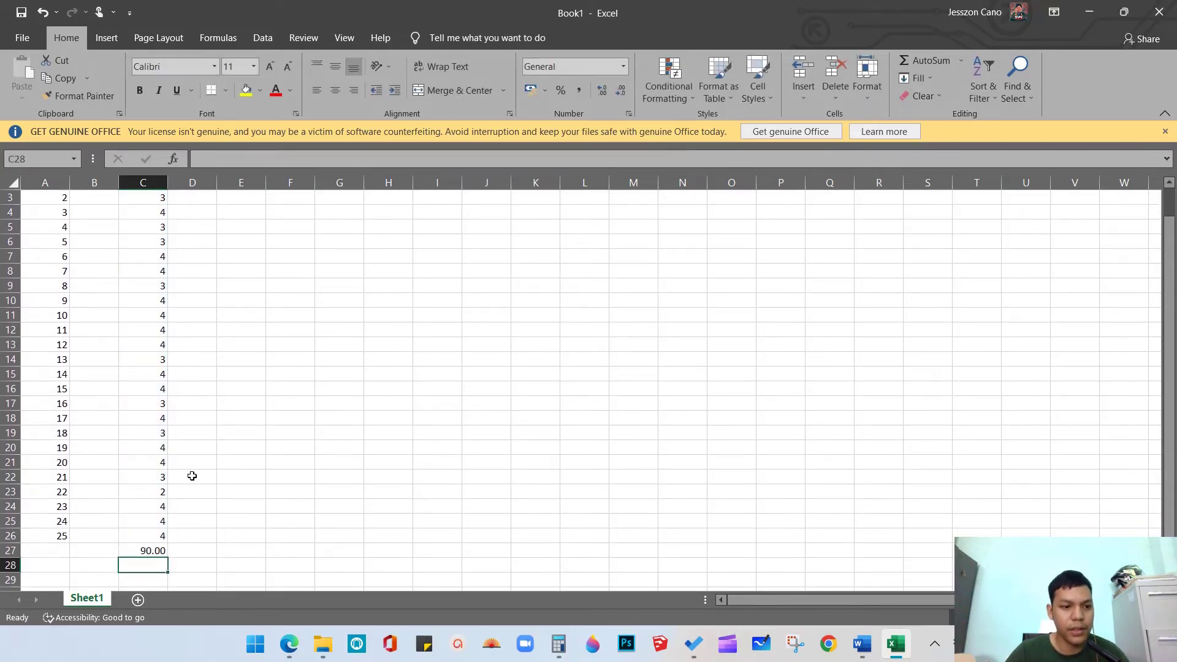
{"action": "scroll", "coordinate": [140, 255], "scroll_direction": "up", "scroll_amount": 1}
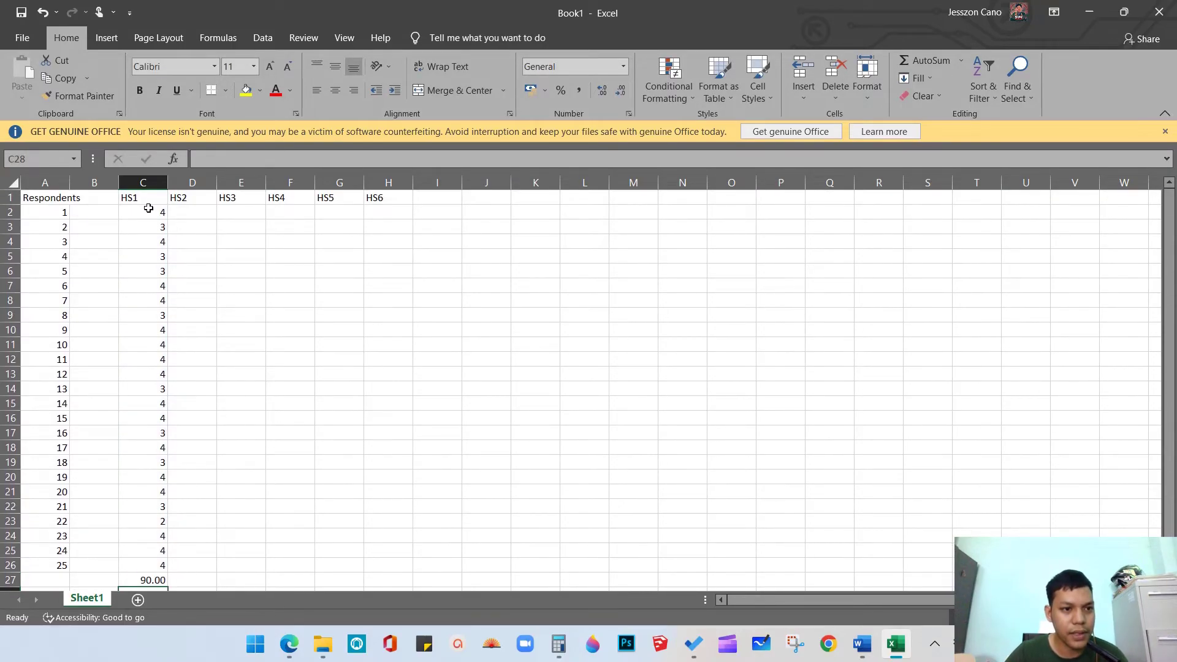
{"action": "left_click", "coordinate": [68, 216]}
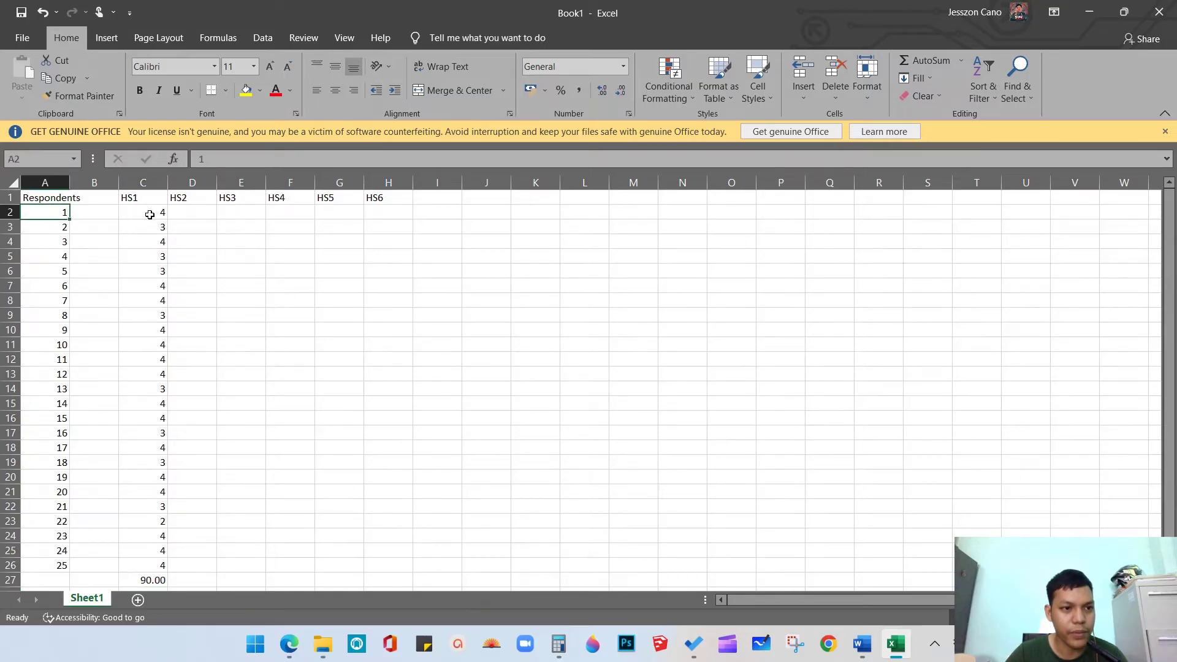
{"action": "scroll", "coordinate": [198, 386], "scroll_direction": "down", "scroll_amount": 3}
{"action": "left_click", "coordinate": [154, 433]}
{"action": "scroll", "coordinate": [360, 506], "scroll_direction": "up", "scroll_amount": 1}
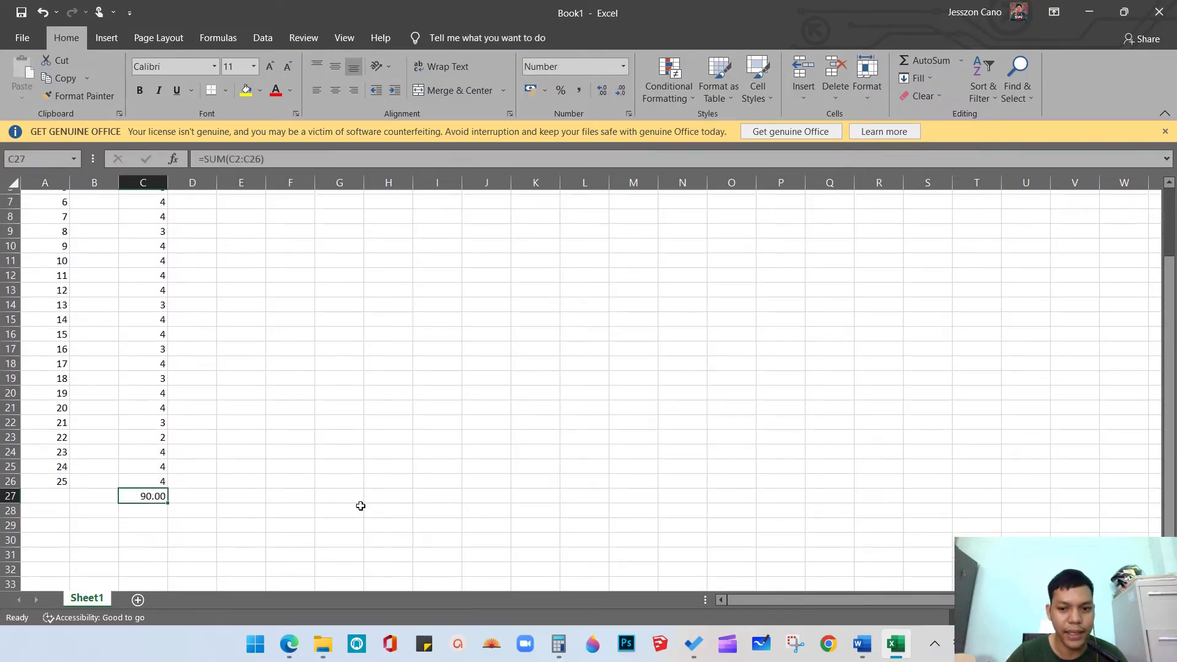
Switch to Calculator and clear the unfinished running sum
{"action": "left_click", "coordinate": [559, 644]}
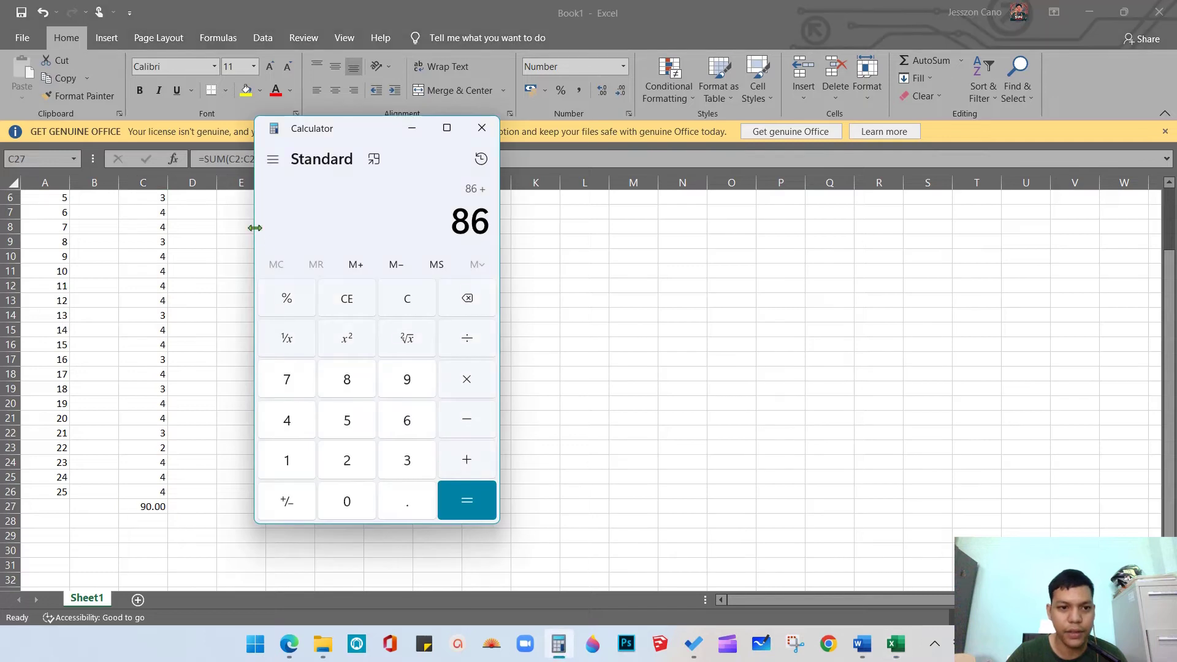
{"action": "left_click", "coordinate": [333, 309]}
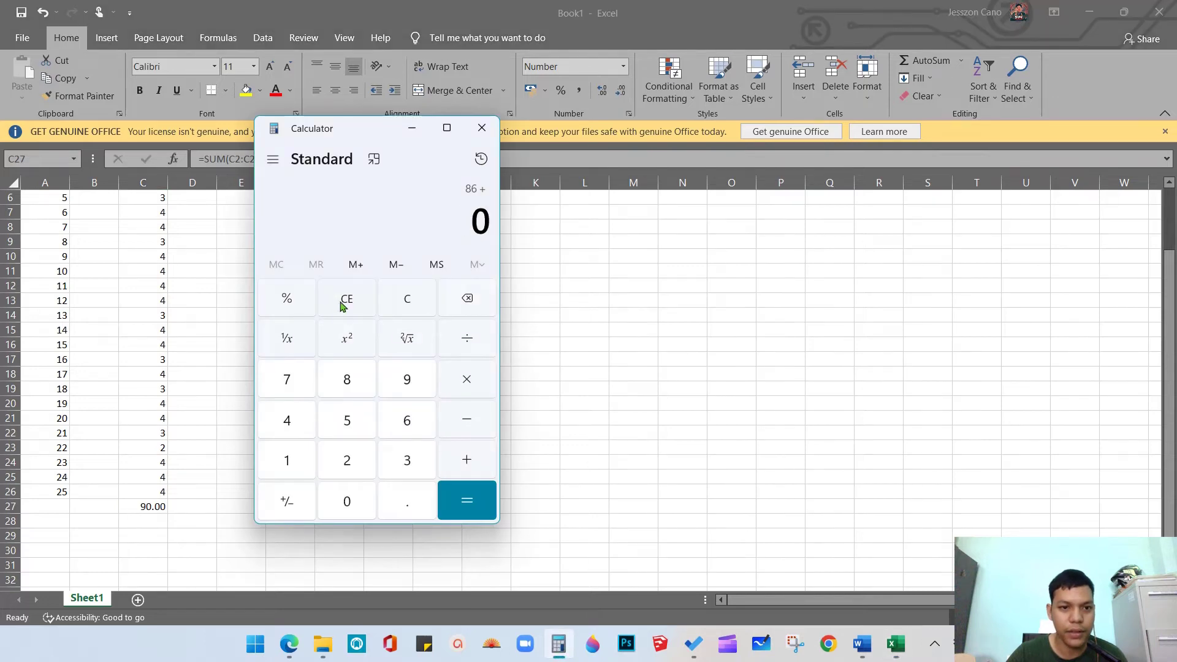
{"action": "left_click", "coordinate": [407, 381]}
{"action": "left_click", "coordinate": [349, 498]}
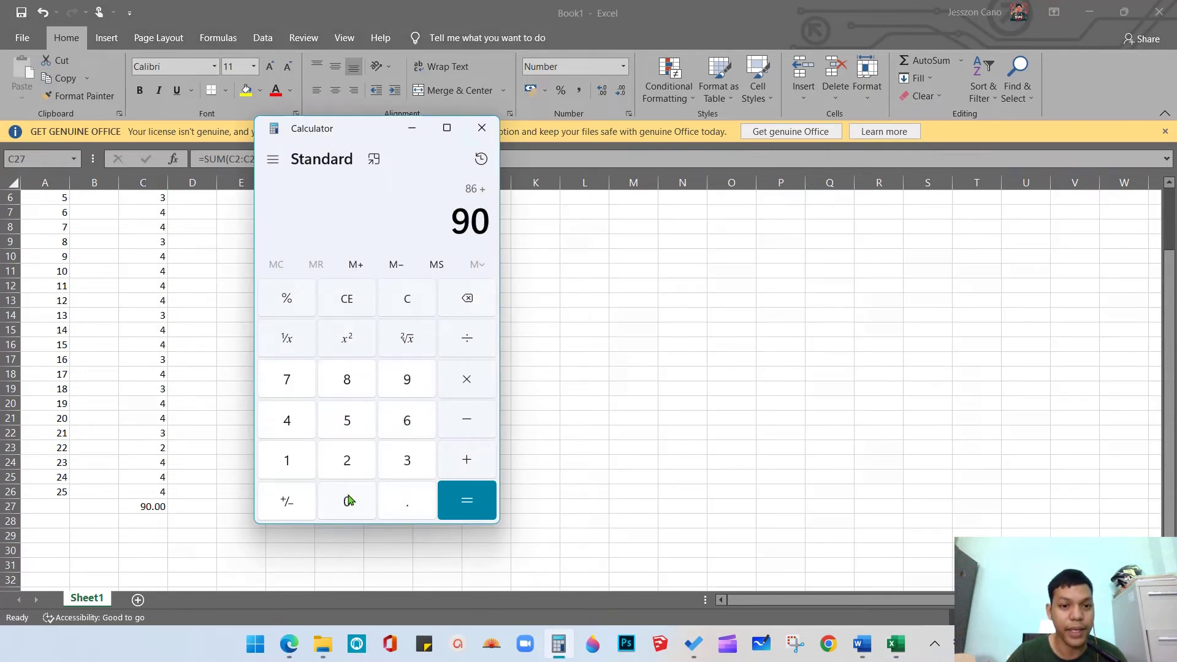
{"action": "left_click", "coordinate": [347, 301]}
{"action": "left_click", "coordinate": [381, 304]}
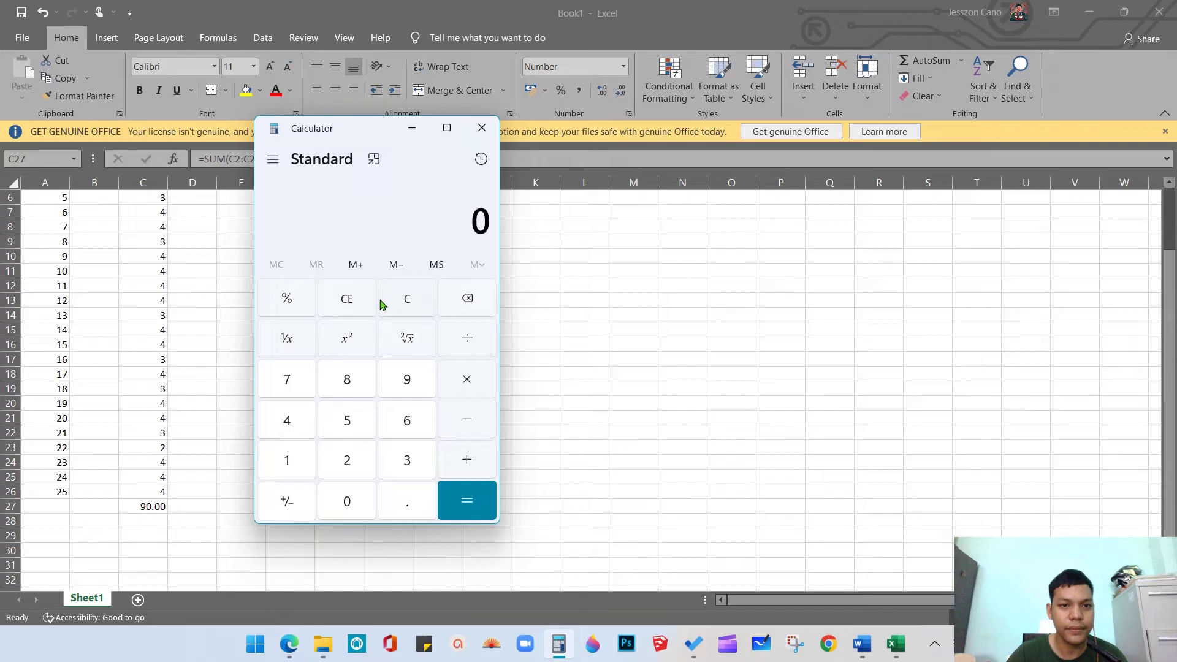
Divide the HS1 total of 90 by the 25 respondents, checking the count against the worksheet
{"action": "left_click", "coordinate": [388, 392]}
{"action": "left_click", "coordinate": [345, 506]}
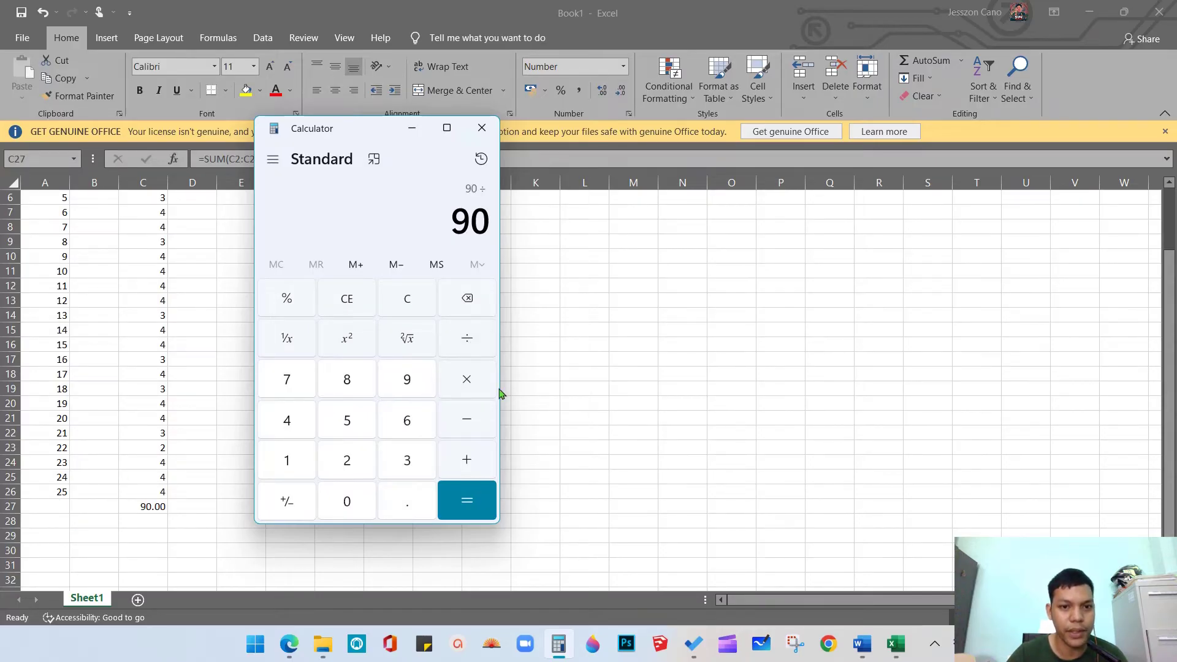
{"action": "left_click", "coordinate": [347, 463]}
{"action": "left_click", "coordinate": [347, 432]}
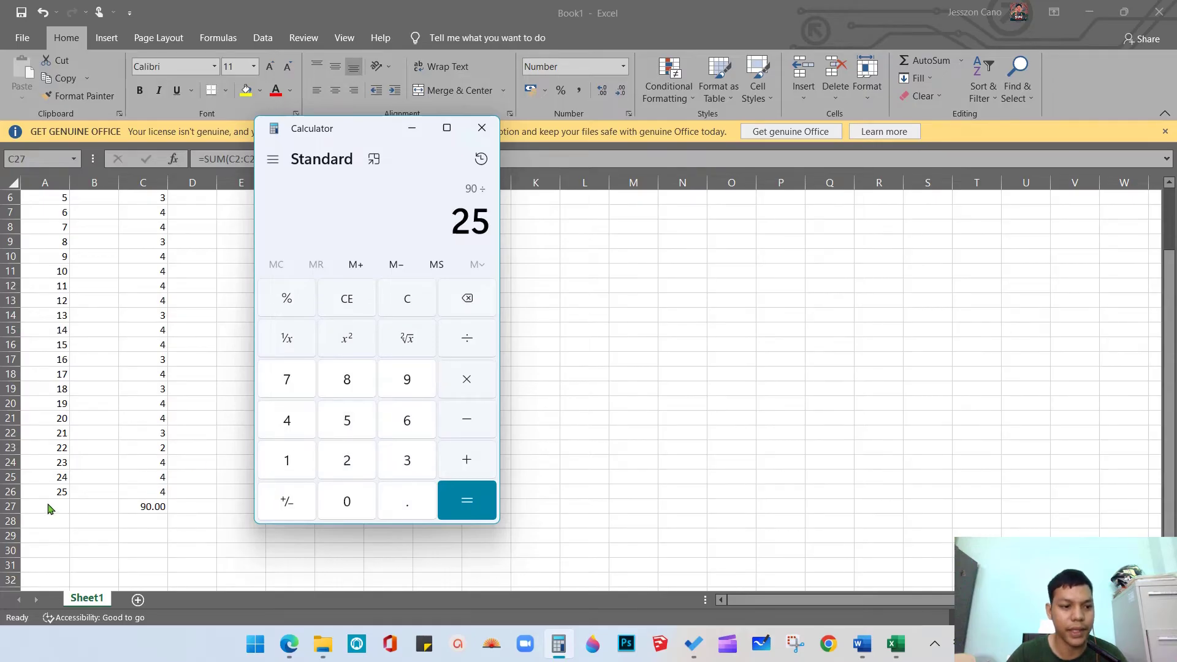
{"action": "scroll", "coordinate": [143, 245], "scroll_direction": "up", "scroll_amount": 2}
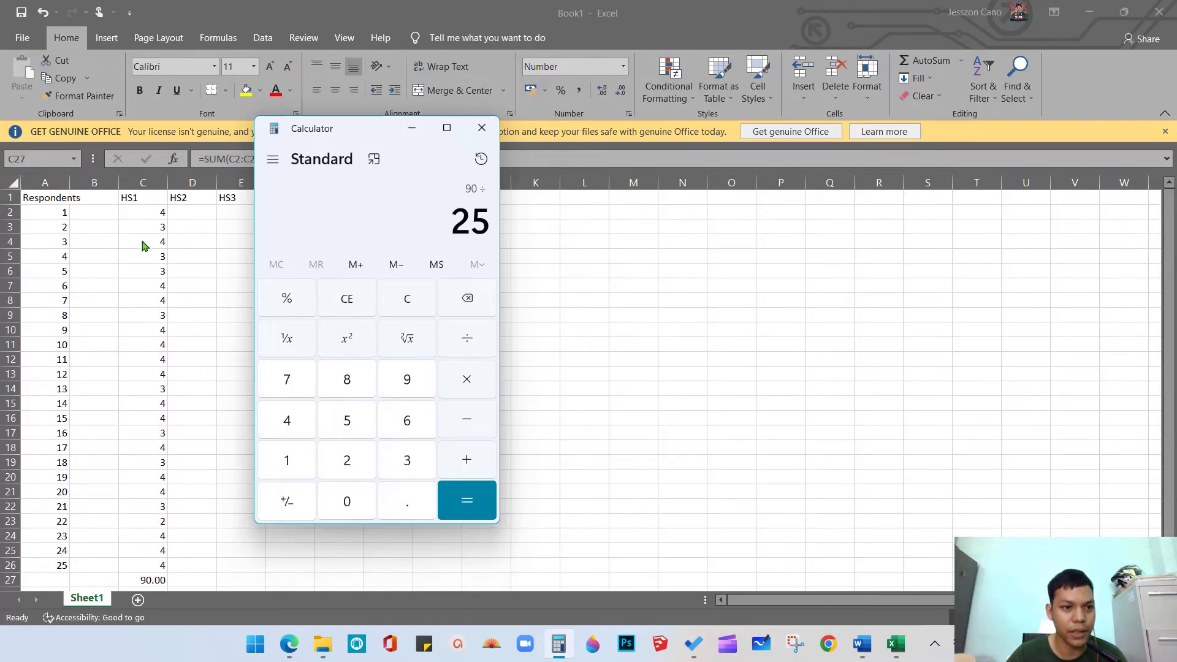
{"action": "scroll", "coordinate": [161, 310], "scroll_direction": "down", "scroll_amount": 5}
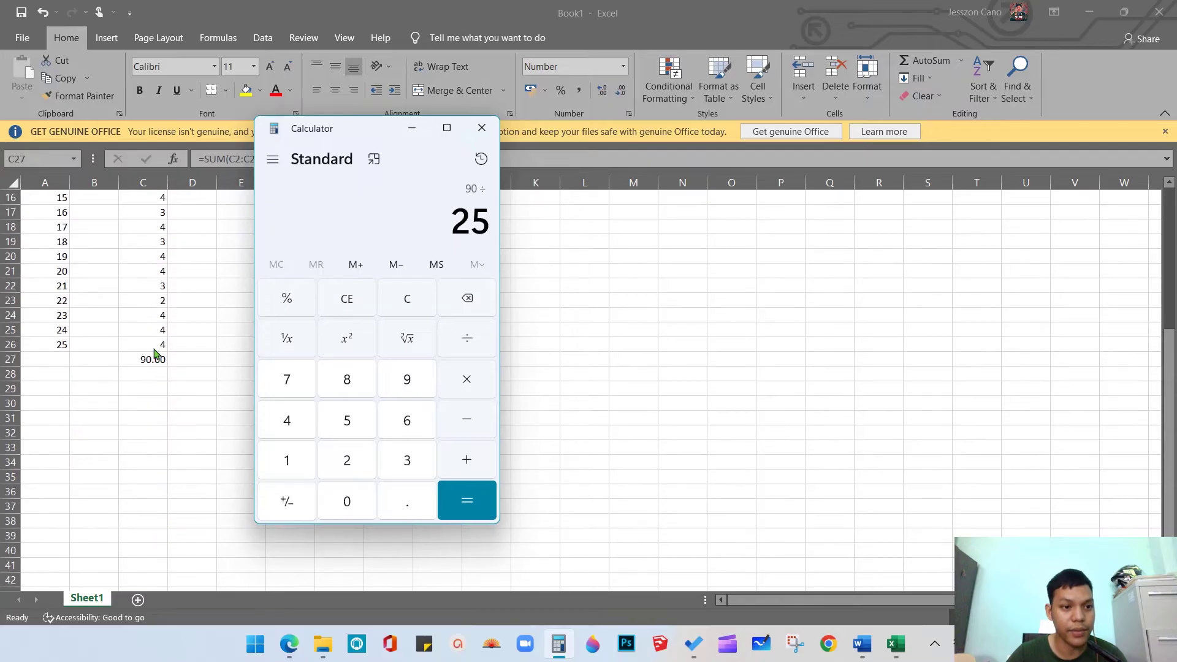
{"action": "scroll", "coordinate": [156, 353], "scroll_direction": "up", "scroll_amount": 3}
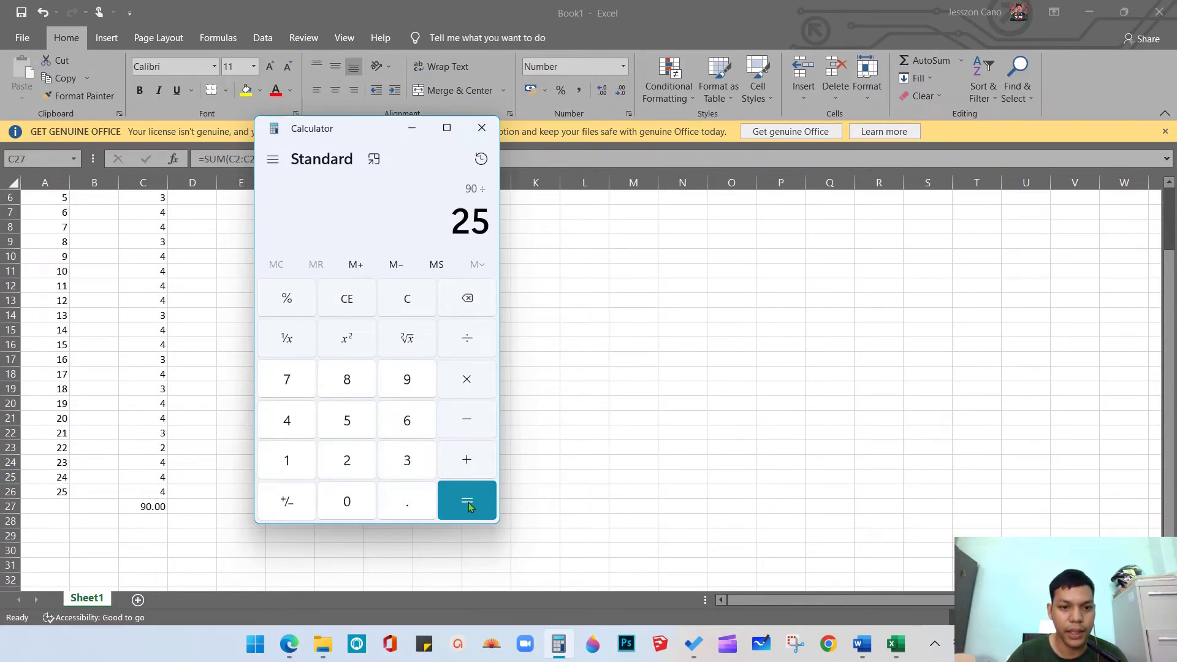
{"action": "left_click", "coordinate": [468, 503]}
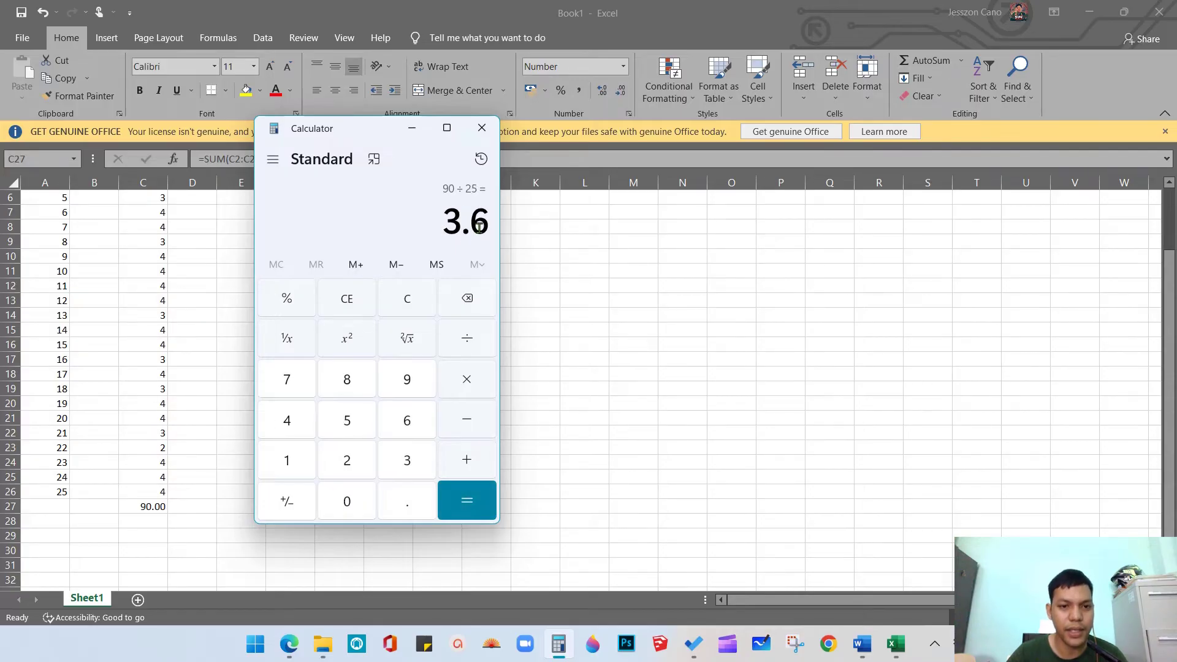
Return to Book1 in Excel and replace the content of C27 with the AVERAGE of the HS1 ratings in C2:C26
{"action": "left_click", "coordinate": [157, 506]}
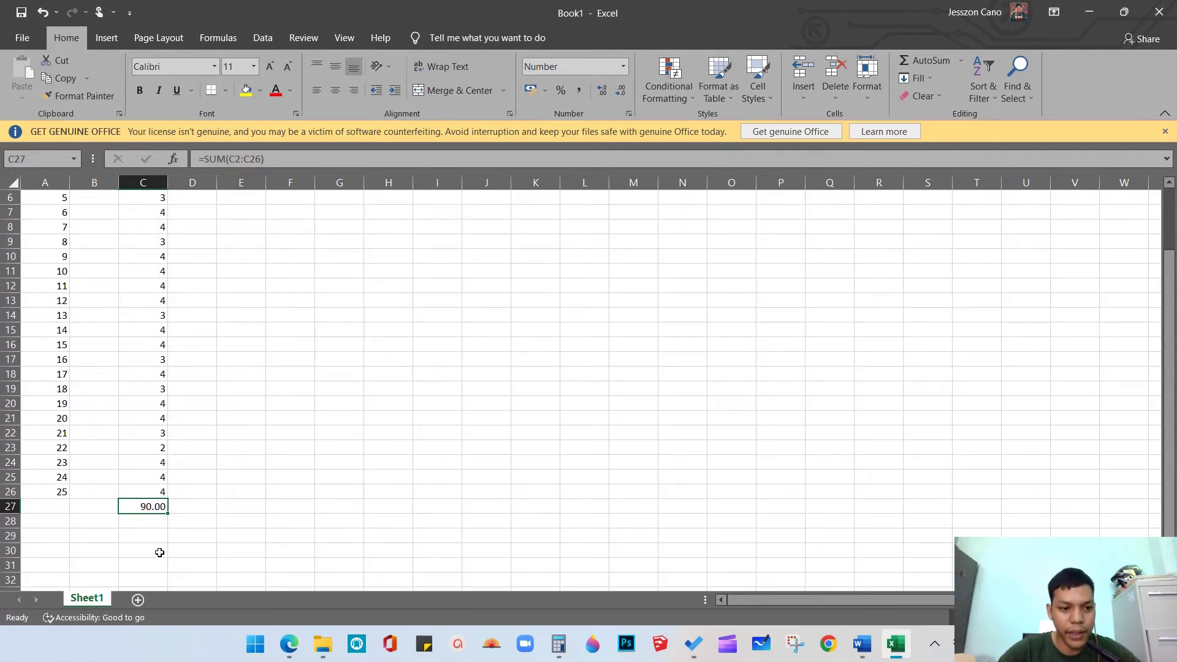
{"action": "type", "text": "=aver"}
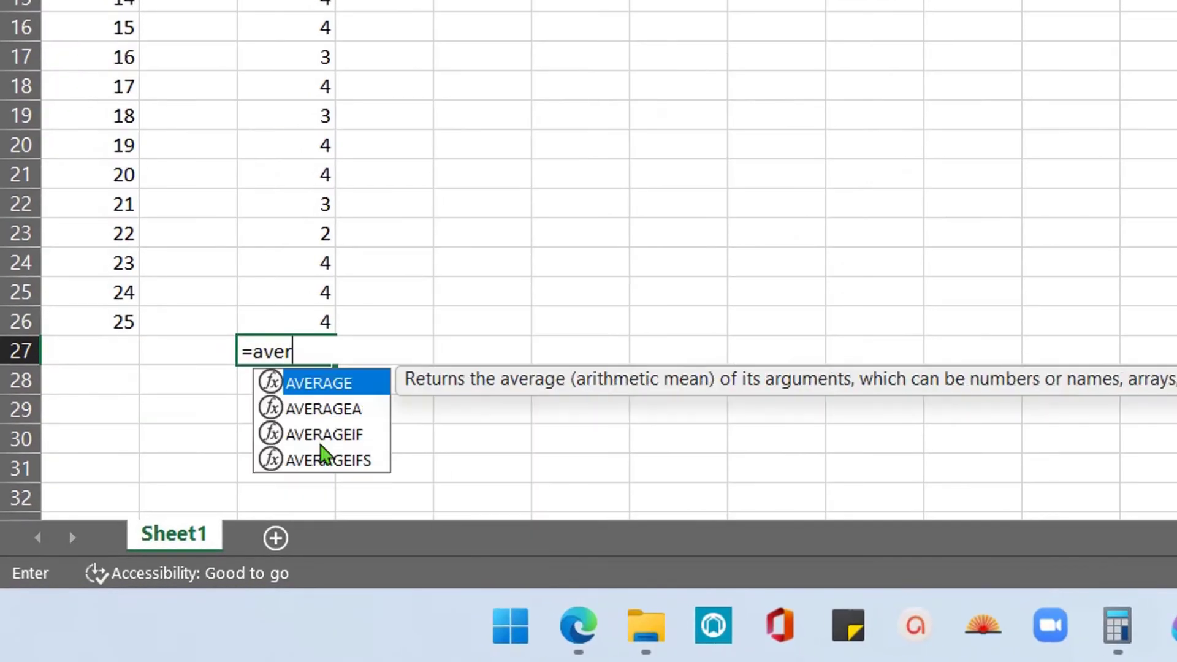
{"action": "type", "text": "age("}
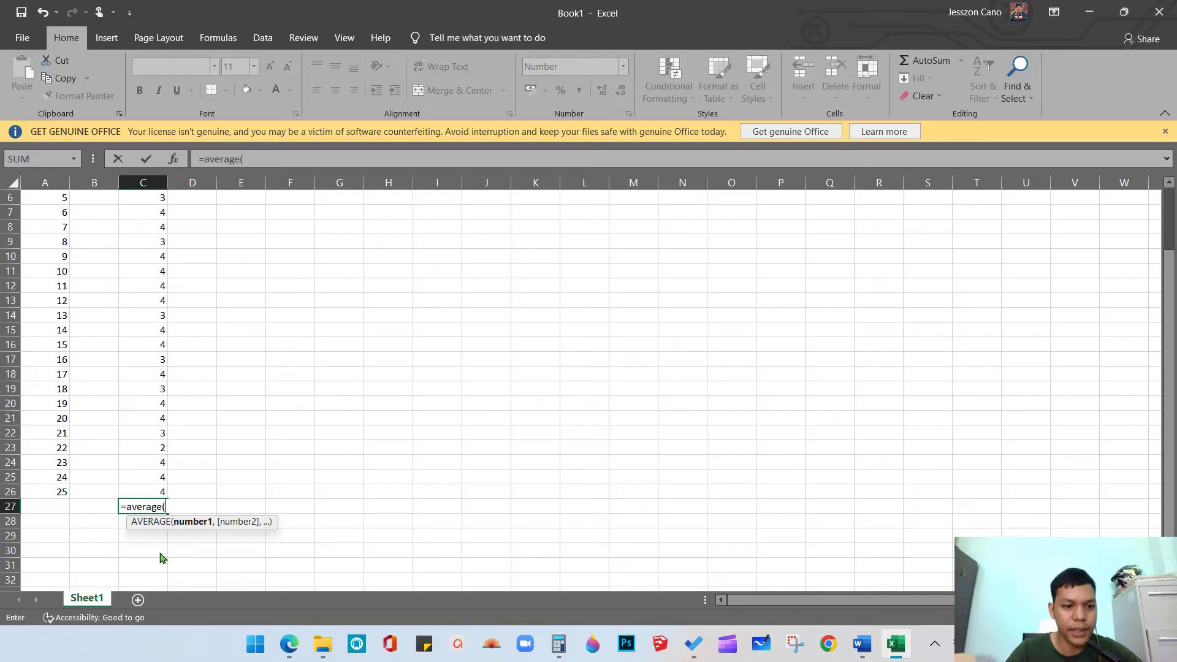
{"action": "scroll", "coordinate": [181, 500], "scroll_direction": "up", "scroll_amount": 2}
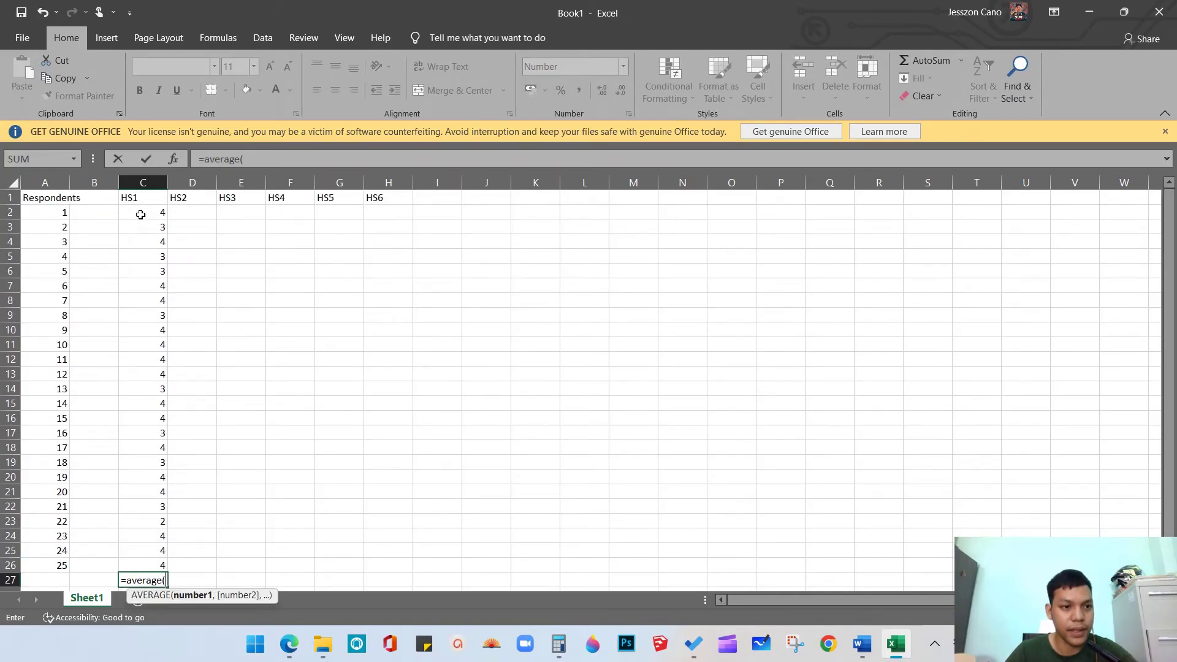
{"action": "left_click_drag", "start_coordinate": [140, 215], "coordinate": [133, 519]}
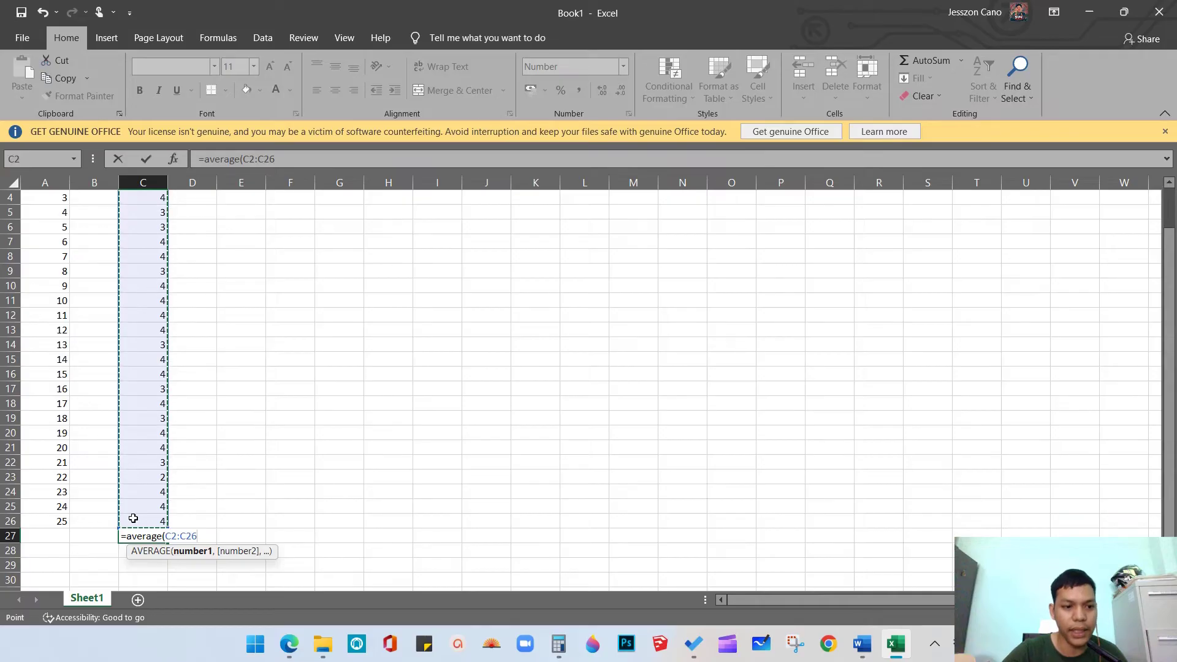
{"action": "key", "text": "Return"}
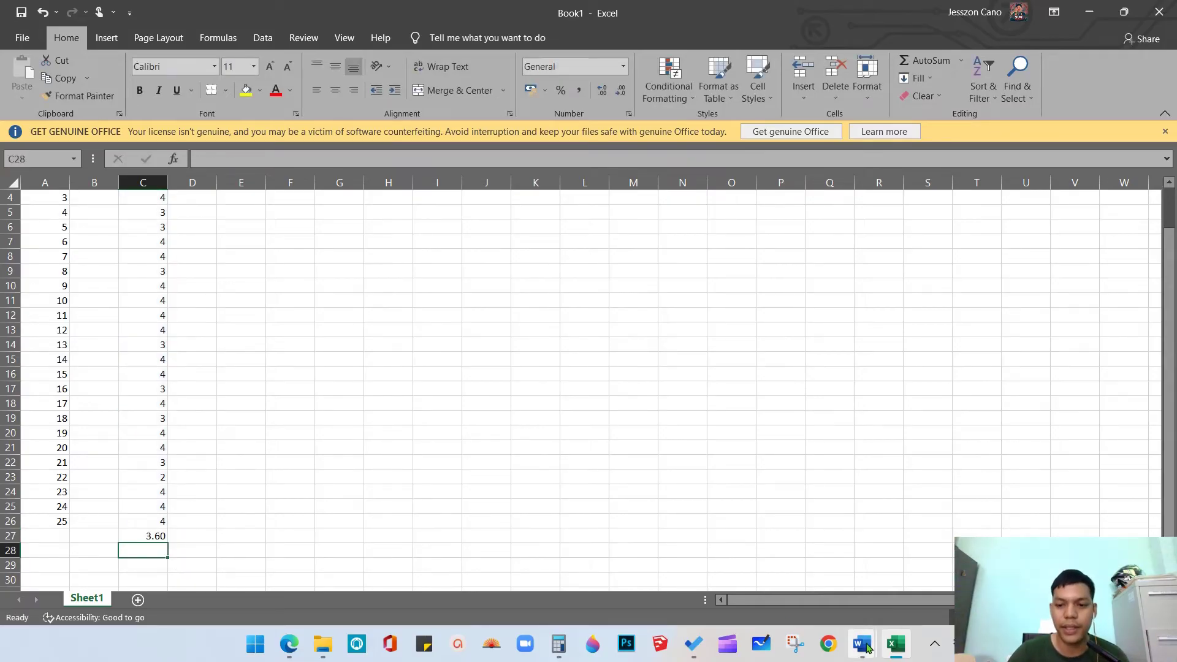
Compare the mean with indicator 1 in the Chapter 2 Word document, and point out columns HS2 to HS6 in the Book1 worksheet
{"action": "mouse_move", "coordinate": [862, 643]}
{"action": "left_click", "coordinate": [797, 573]}
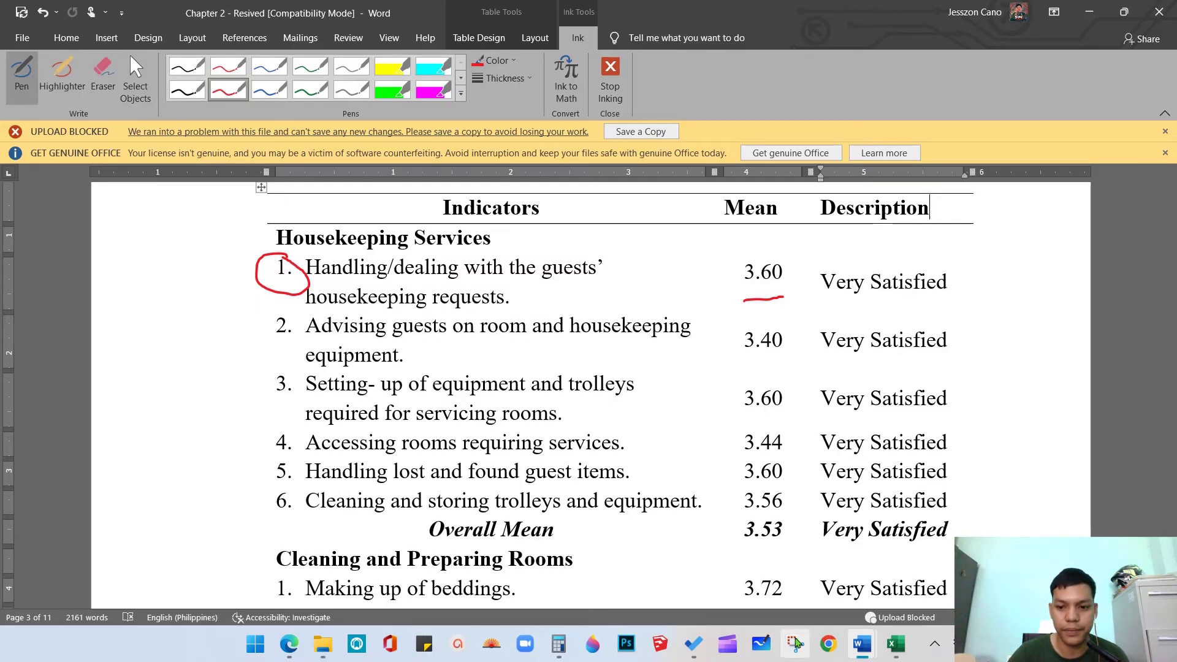
{"action": "left_click", "coordinate": [896, 644]}
{"action": "left_click", "coordinate": [194, 310]}
{"action": "scroll", "coordinate": [207, 251], "scroll_direction": "up", "scroll_amount": 1}
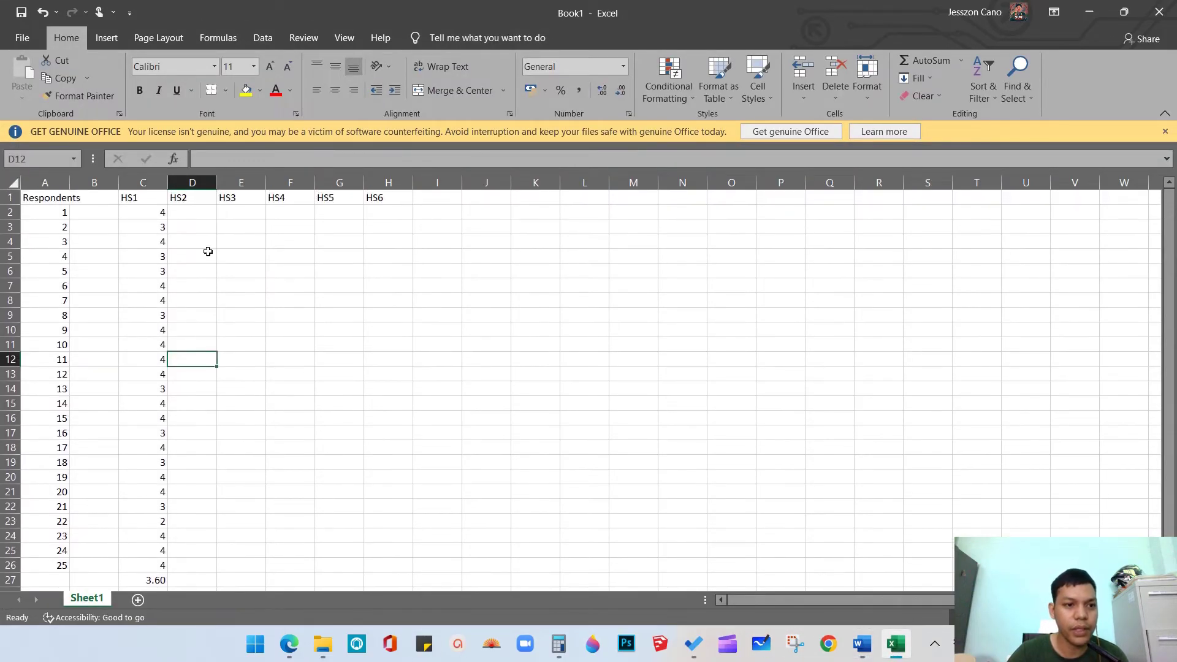
{"action": "left_click", "coordinate": [187, 206]}
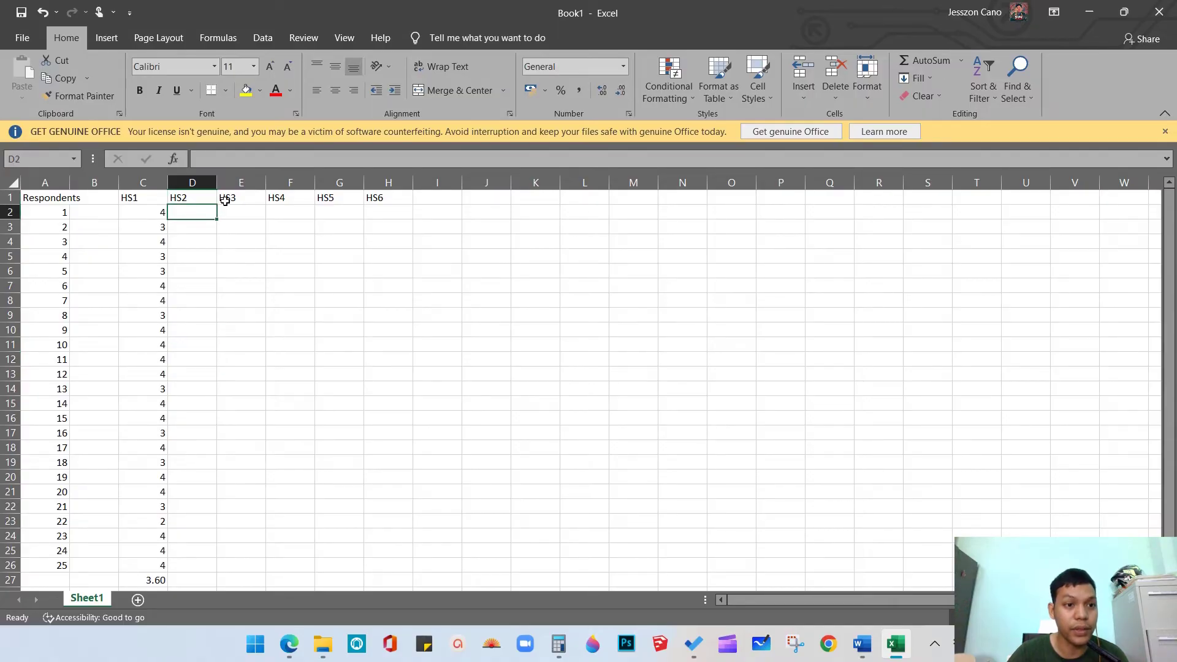
{"action": "left_click", "coordinate": [244, 212]}
{"action": "left_click", "coordinate": [289, 211]}
{"action": "left_click", "coordinate": [348, 211]}
{"action": "left_click", "coordinate": [379, 213]}
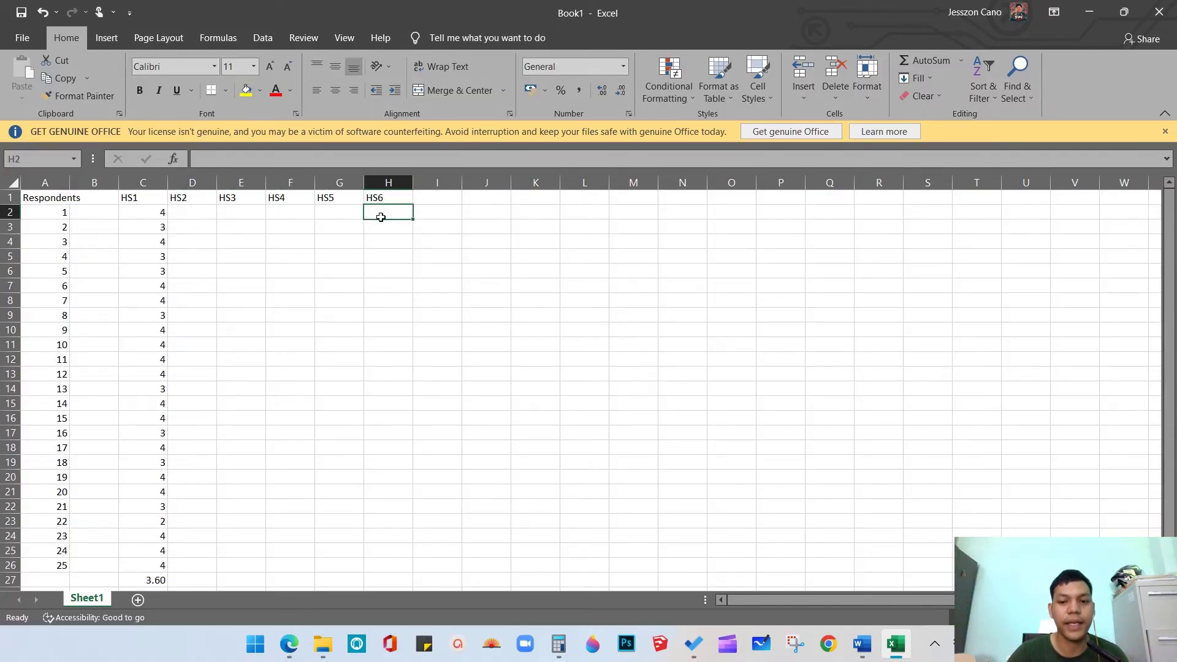
Switch to the Chapter 2 Word document and underline indicator 1's "Very Satisfied" description in red ink
{"action": "mouse_move", "coordinate": [861, 645]}
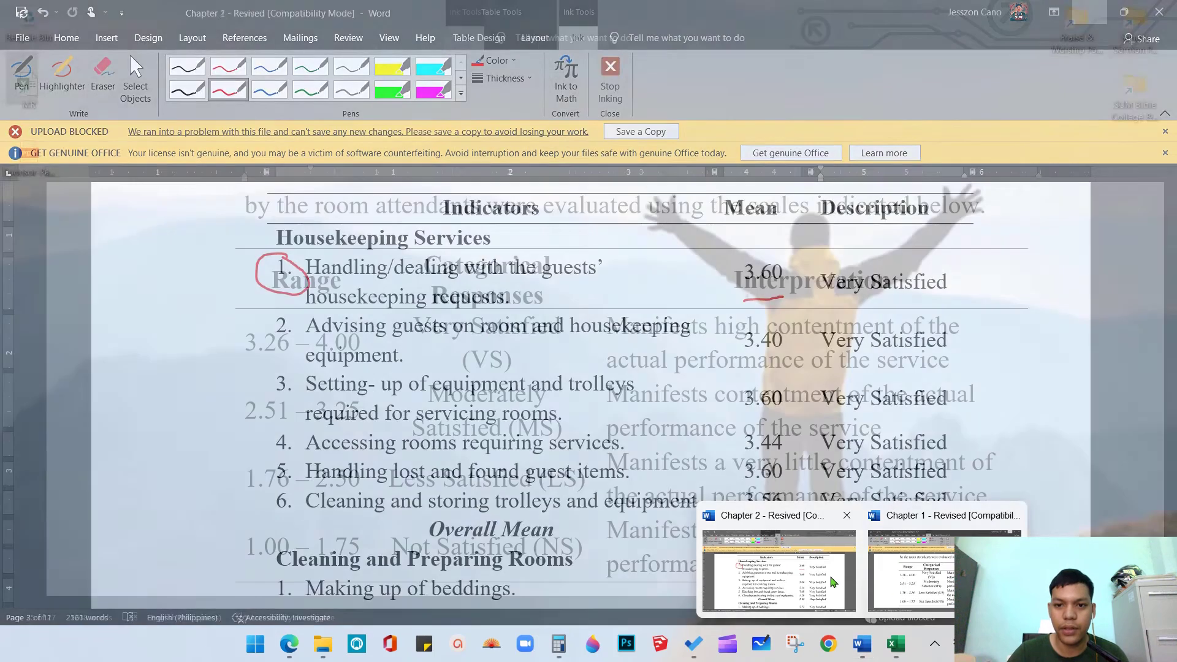
{"action": "left_click", "coordinate": [832, 582]}
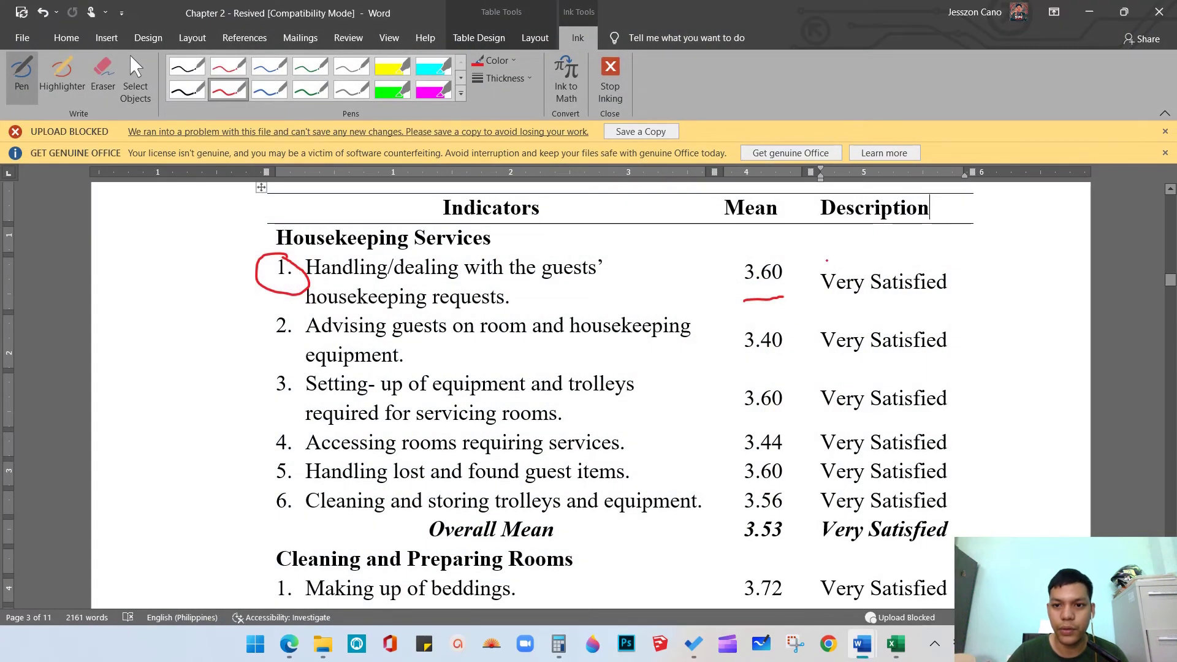
{"action": "left_click_drag", "start_coordinate": [820, 302], "coordinate": [956, 299]}
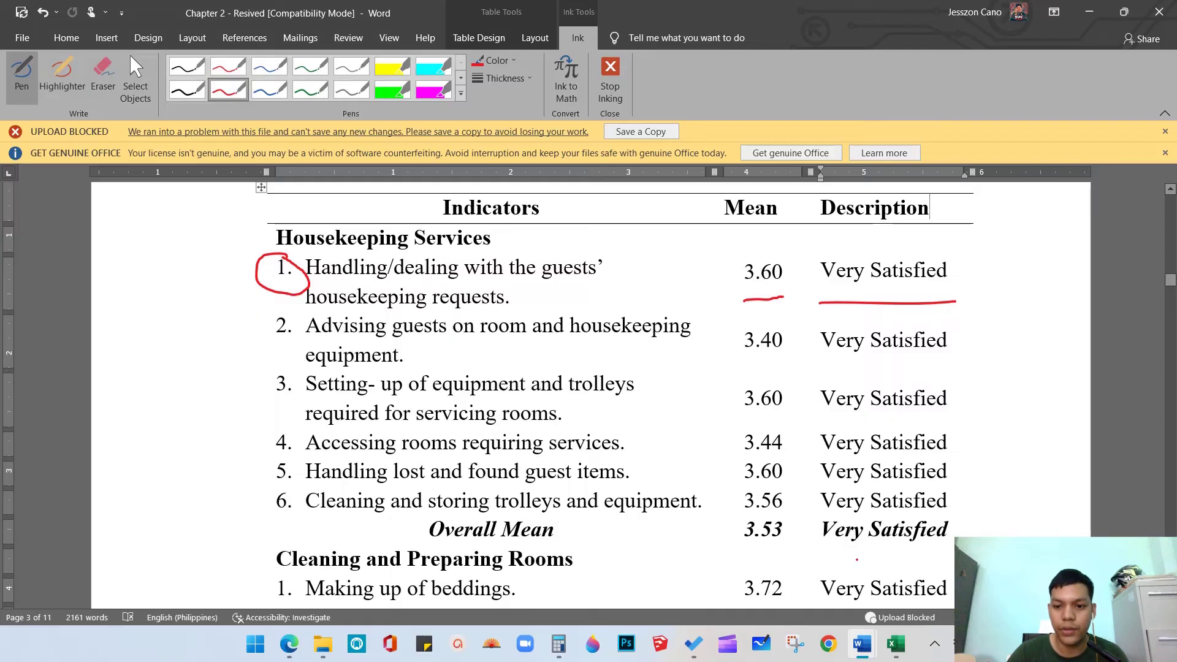
Switch to the Chapter 1 - Revised document and examine the rating scale's ranges and categorical responses under Research Instruments
{"action": "mouse_move", "coordinate": [861, 645]}
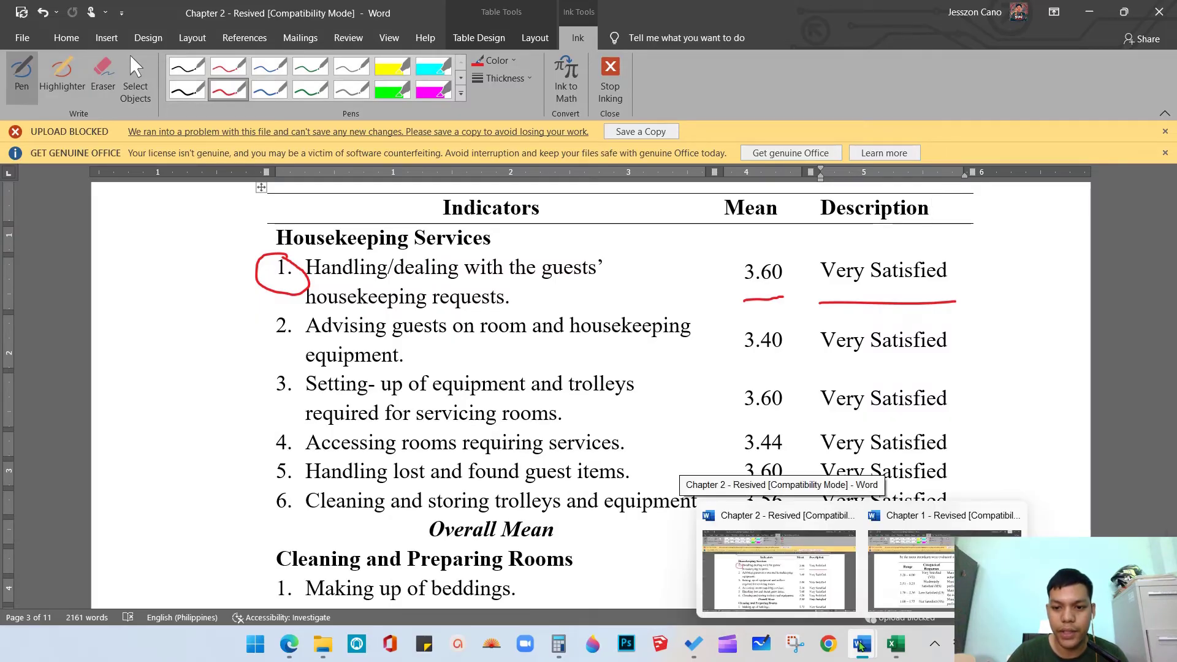
{"action": "left_click", "coordinate": [944, 570]}
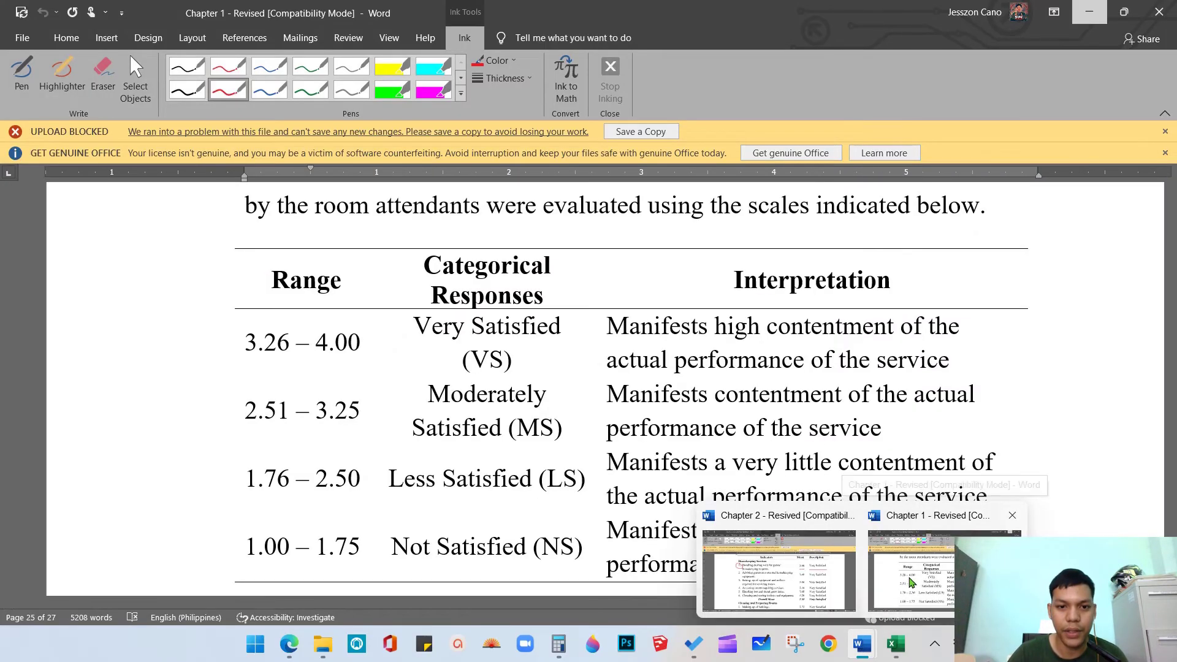
{"action": "scroll", "coordinate": [540, 383], "scroll_direction": "up", "scroll_amount": 10}
{"action": "scroll", "coordinate": [540, 381], "scroll_direction": "down", "scroll_amount": 5}
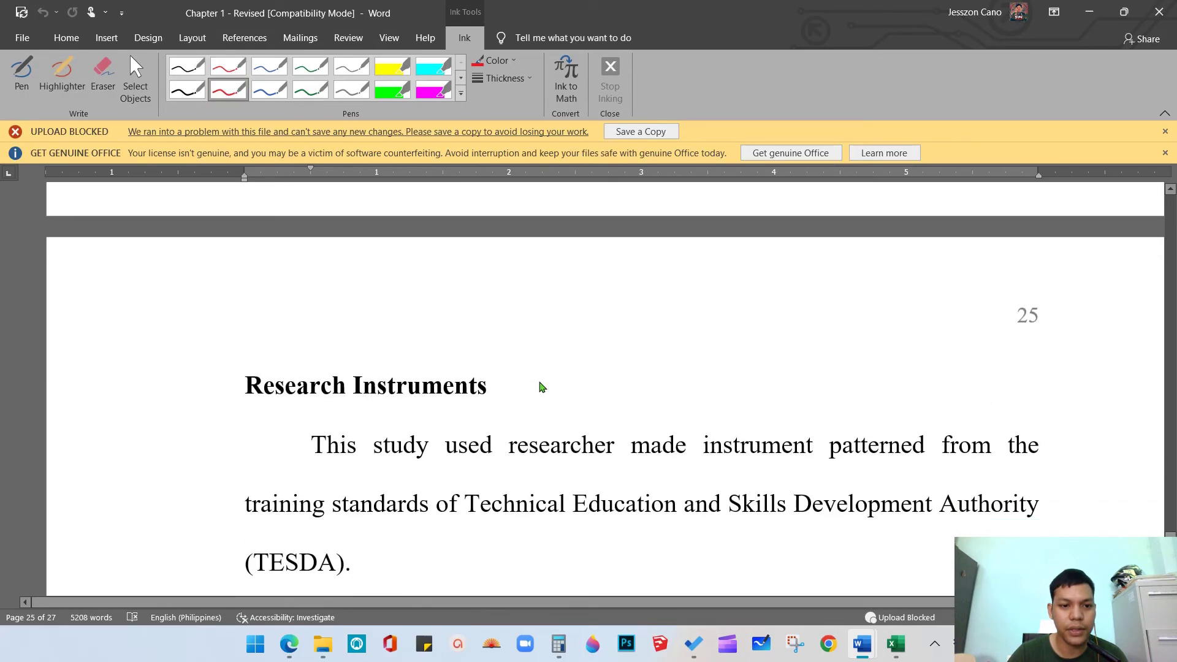
{"action": "scroll", "coordinate": [539, 382], "scroll_direction": "down", "scroll_amount": 9}
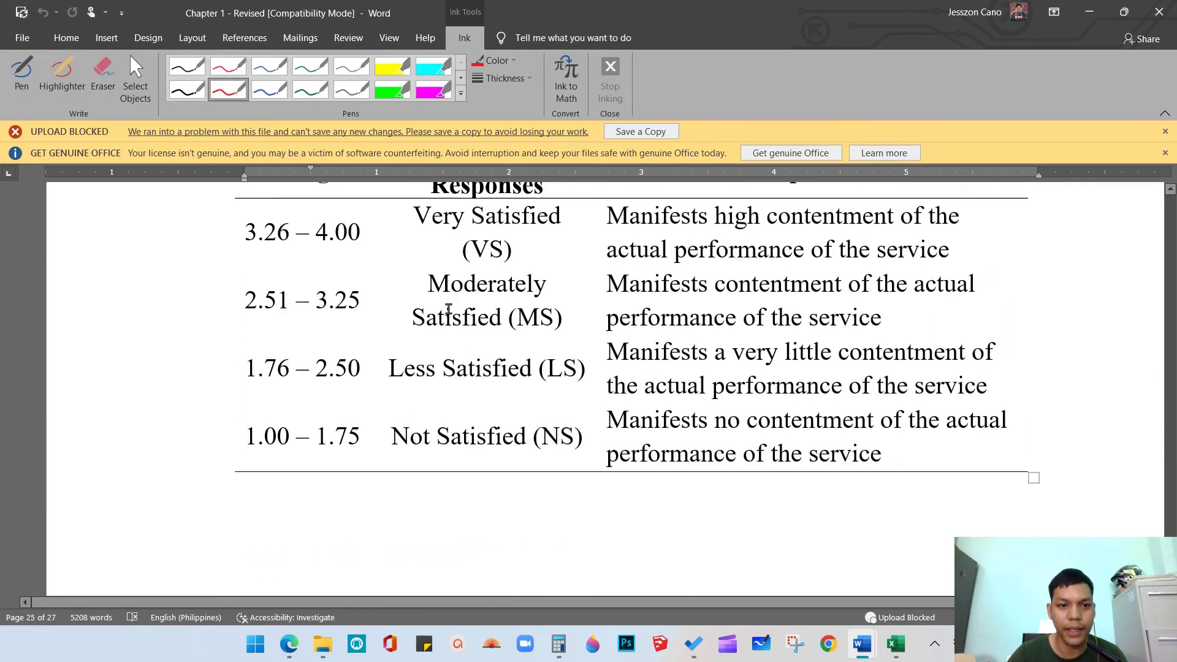
{"action": "scroll", "coordinate": [338, 334], "scroll_direction": "up", "scroll_amount": 4}
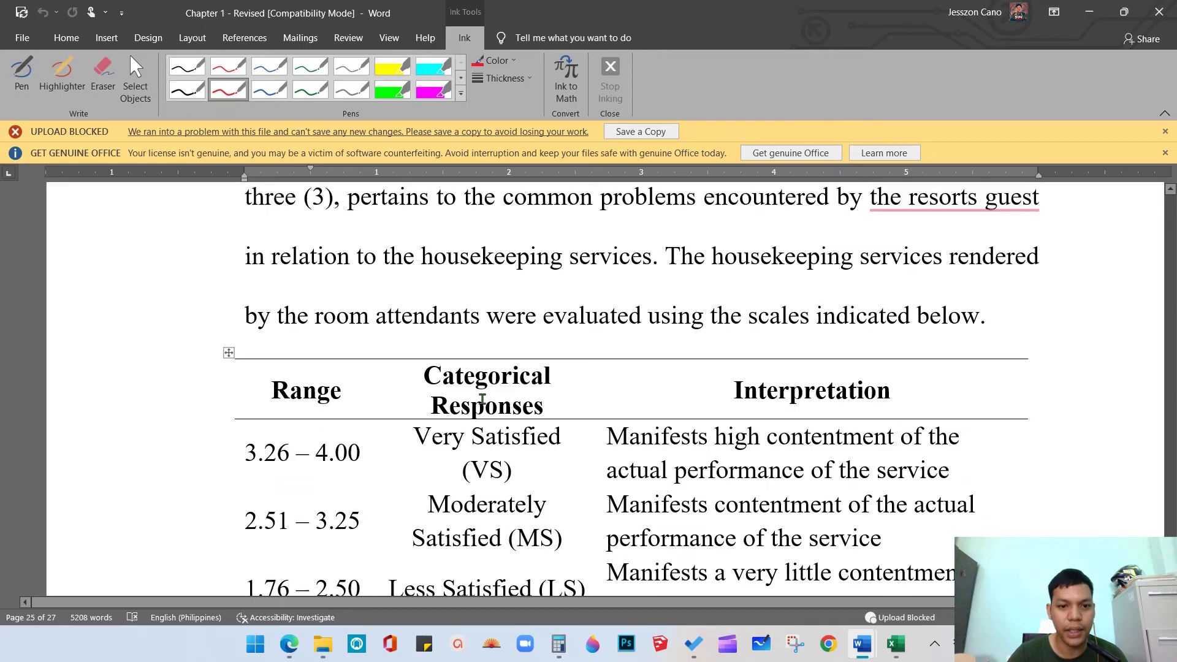
{"action": "left_click", "coordinate": [290, 392]}
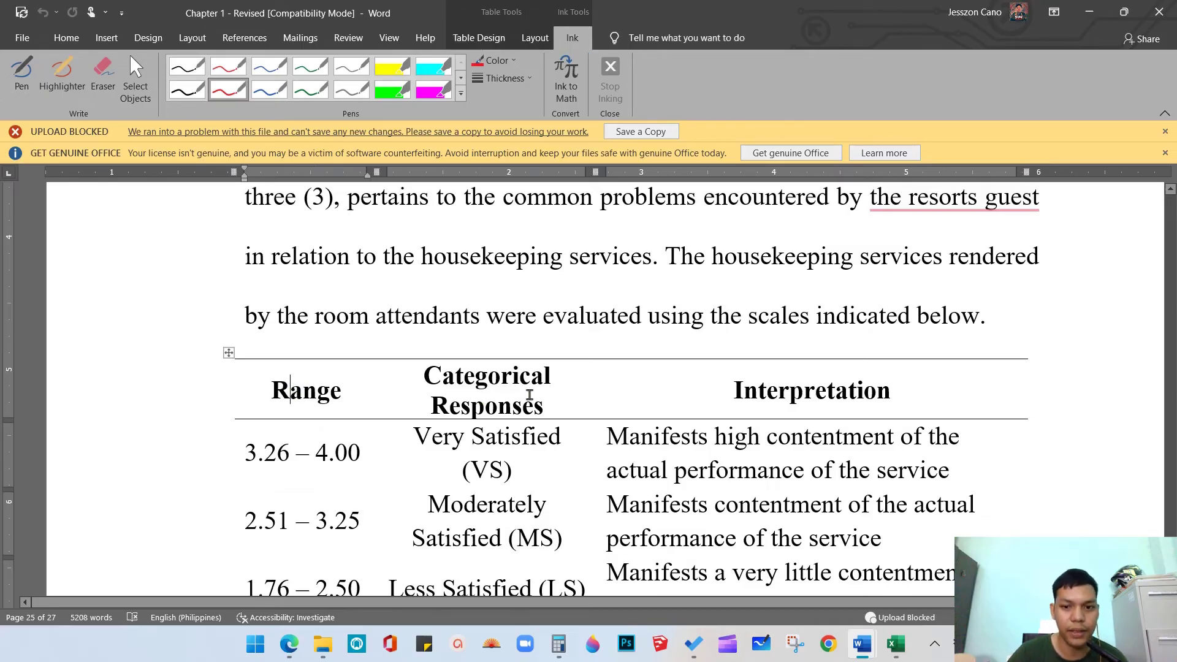